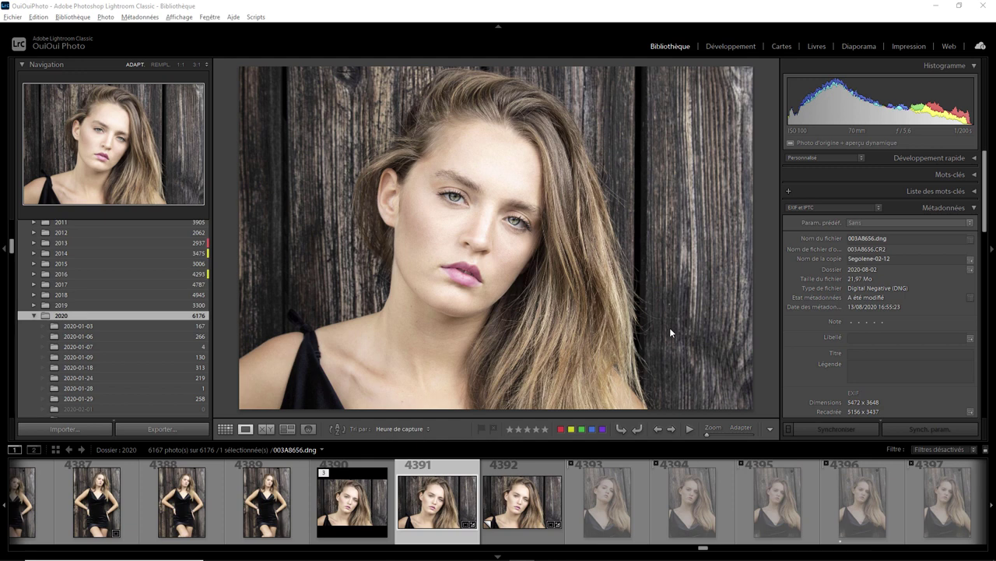
Step: Switch to the Print module and scroll the filmstrip to the calendar day and month label images
click(905, 48)
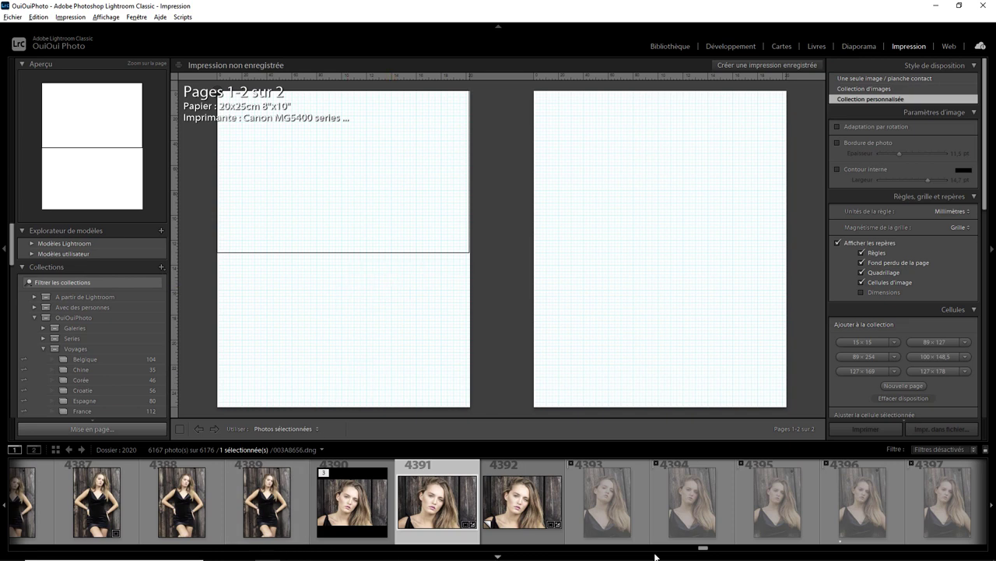
mouse_move(703, 549)
mouse_down()
mouse_move(993, 543)
mouse_move(979, 540)
mouse_up()
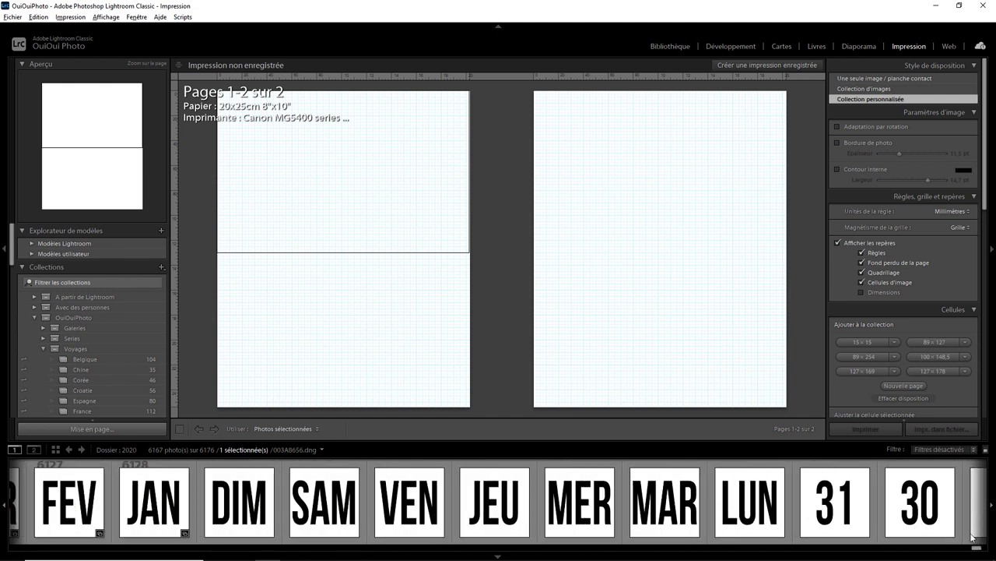
Step: Add three 15×15 image cells and arrange them in a row on page 1's lower part
click(862, 341)
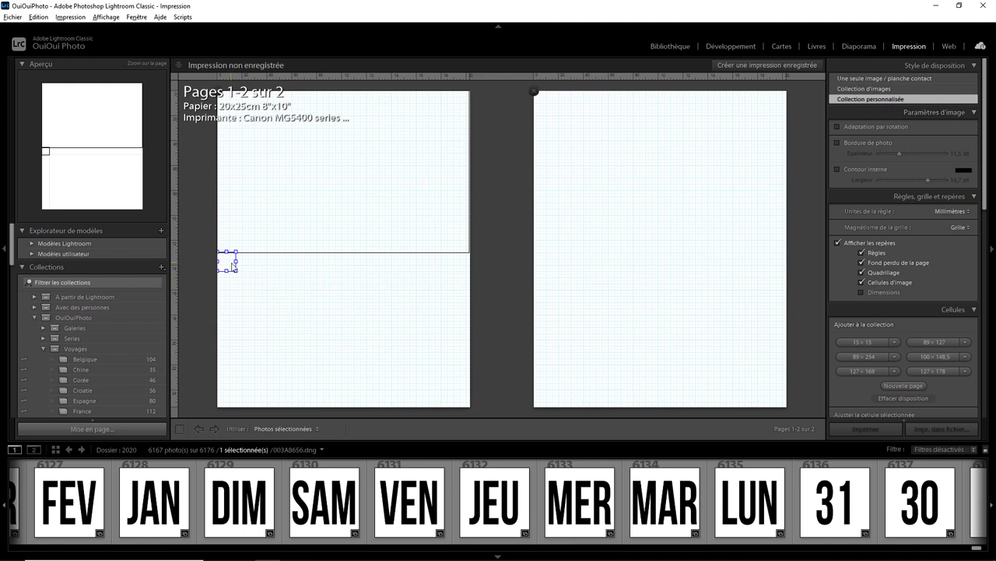
drag(232, 264, 277, 305)
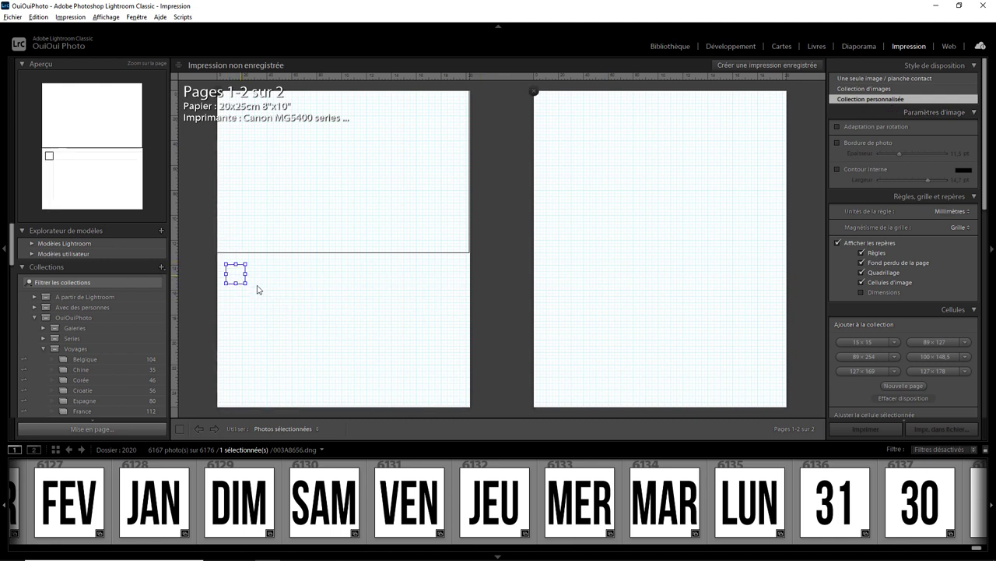
click(860, 342)
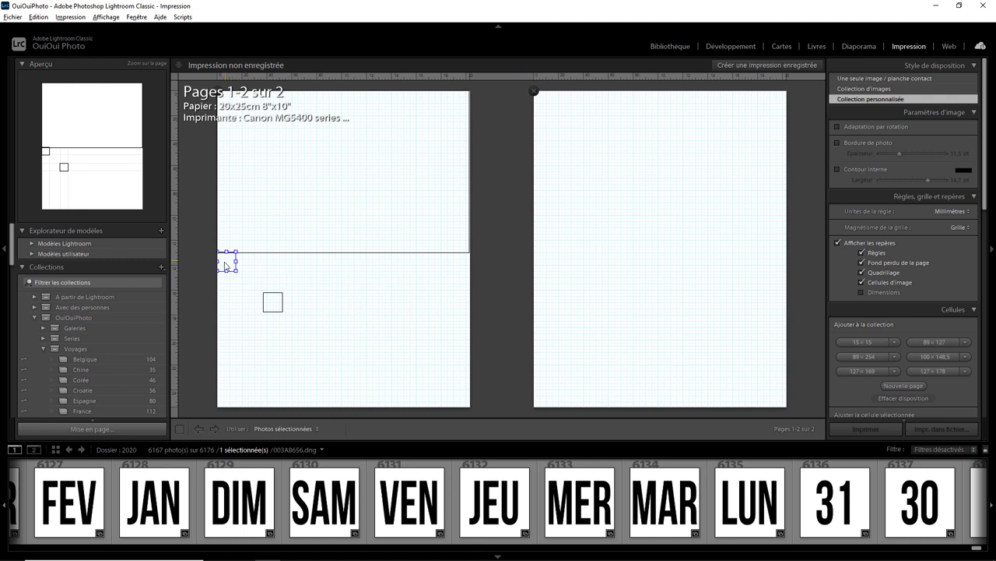
drag(225, 266, 290, 306)
click(859, 342)
drag(228, 261, 310, 301)
Step: Fill the three cells with the LUN, MAR and MER label images
drag(750, 500, 273, 303)
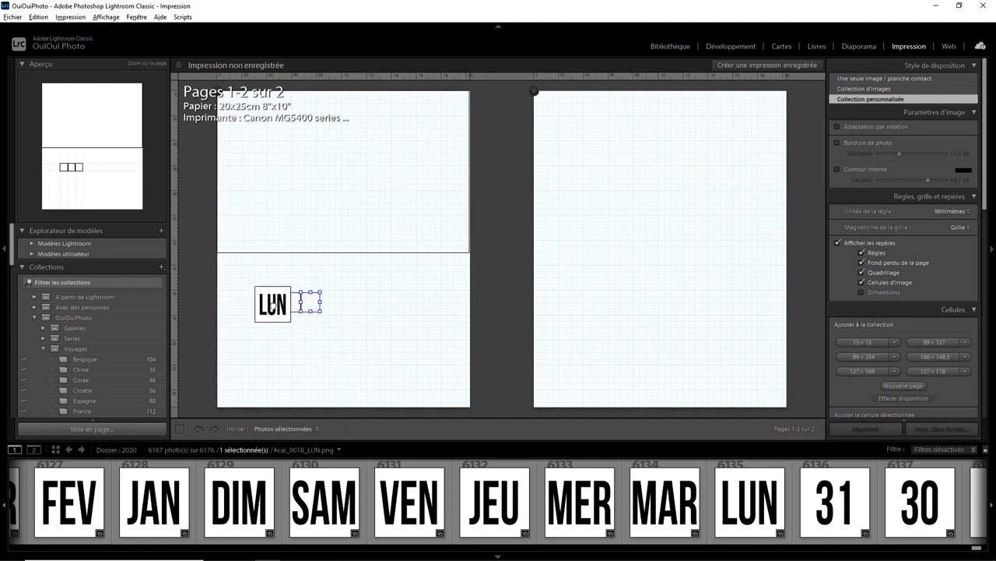
drag(665, 500, 282, 304)
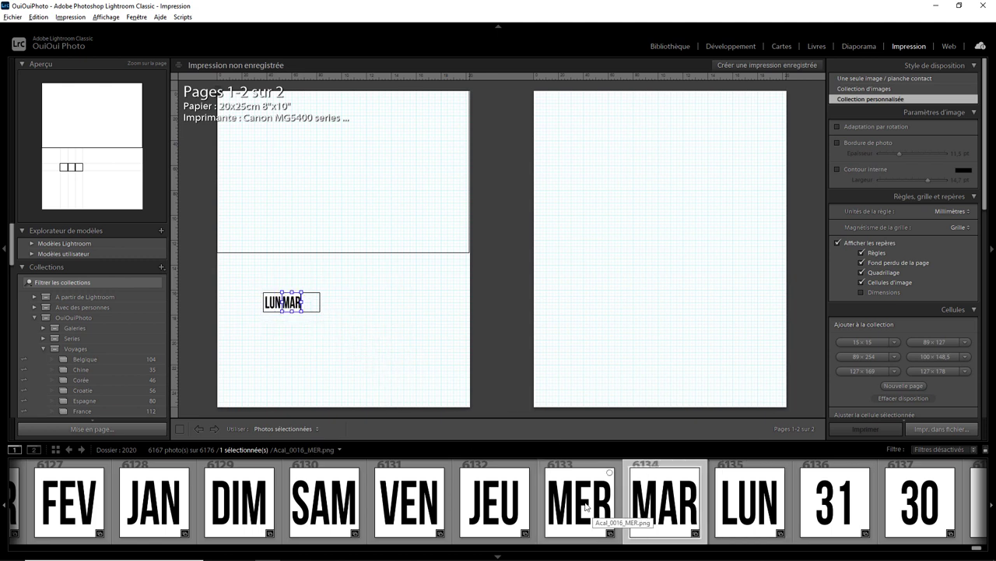
drag(580, 502, 329, 308)
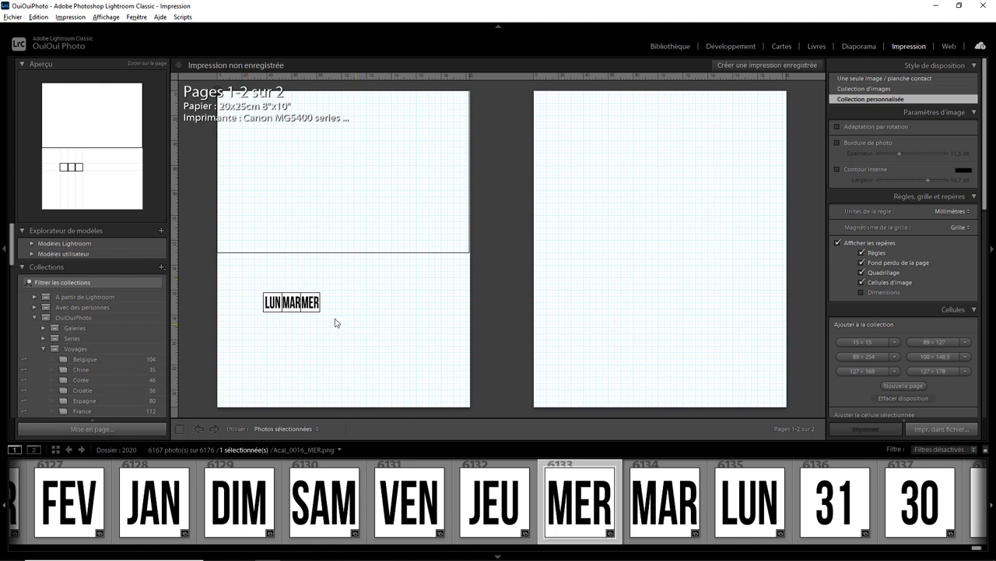
Step: Nudge the LUN, MAR and MER cells snugly together side by side
click(313, 309)
click(294, 308)
click(271, 303)
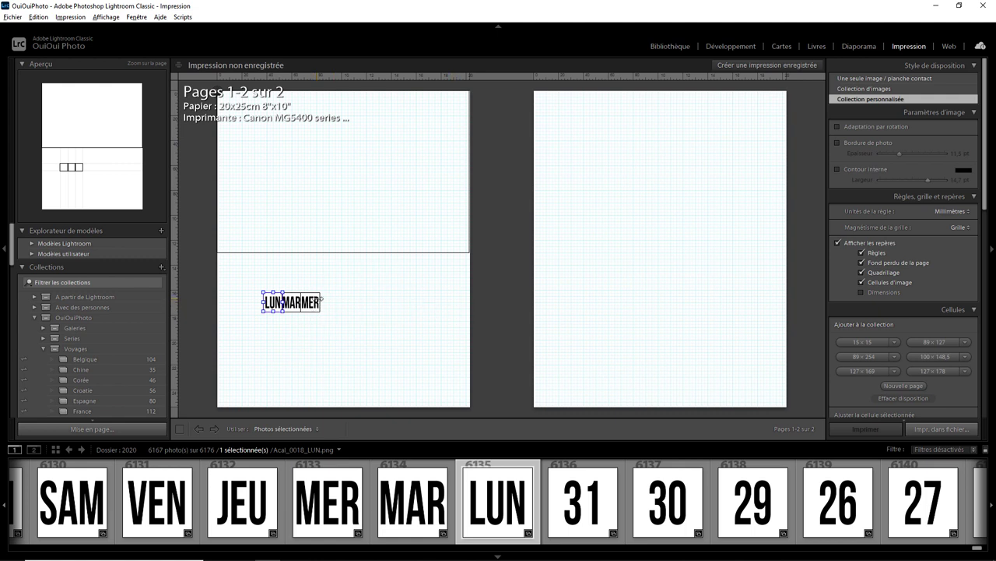
drag(316, 303, 278, 302)
click(299, 302)
click(272, 302)
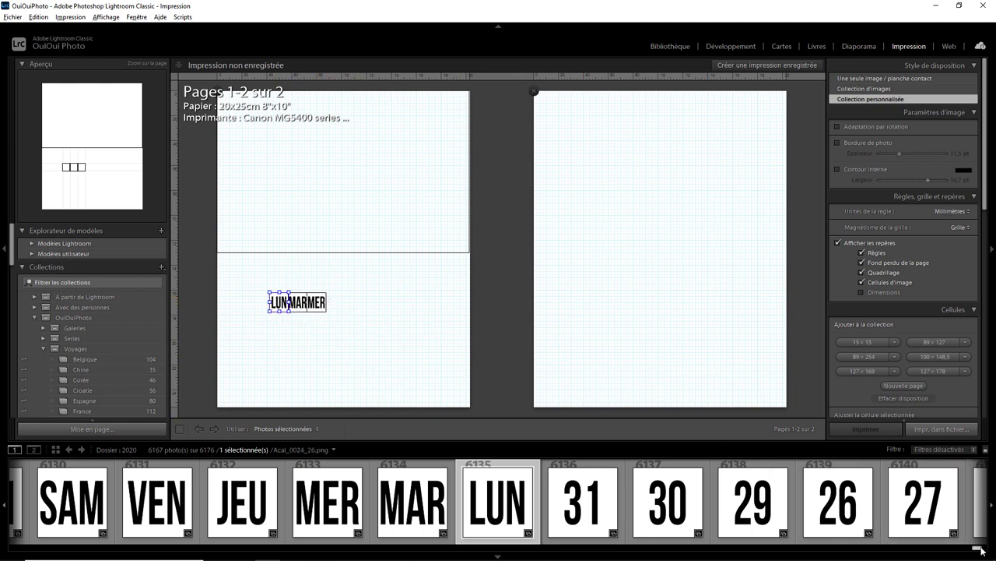
Step: Drop the FÉVRIER 2021 calendar grid into the top cell and stretch the cell taller to fit
scroll(983, 550, down, 5)
scroll(987, 550, down, 3)
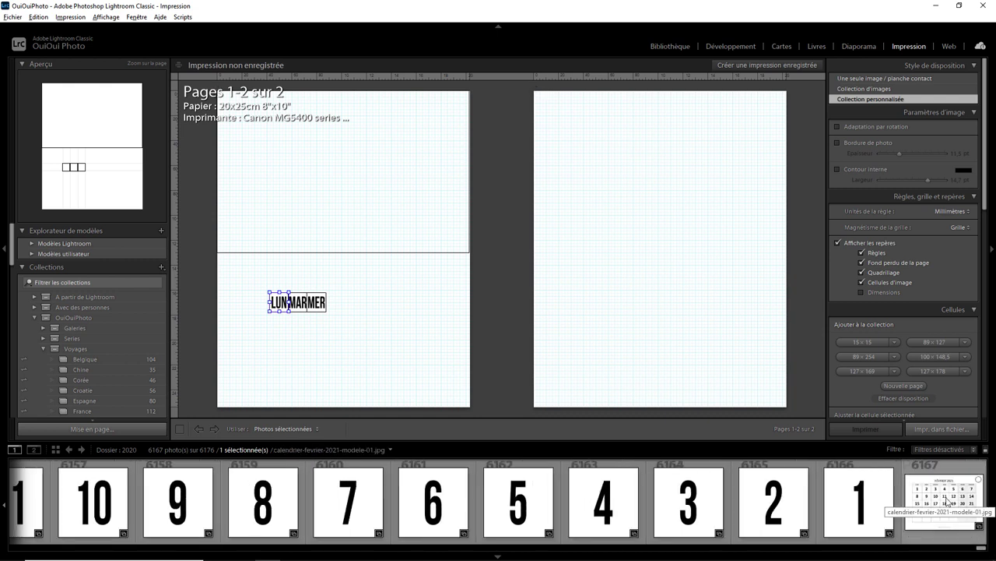
drag(947, 503, 356, 209)
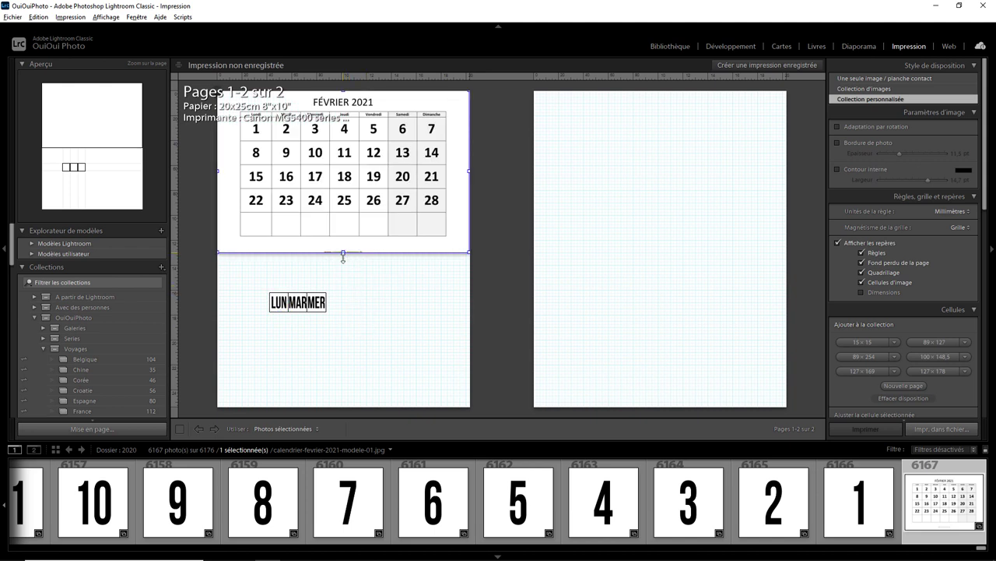
drag(343, 252, 344, 268)
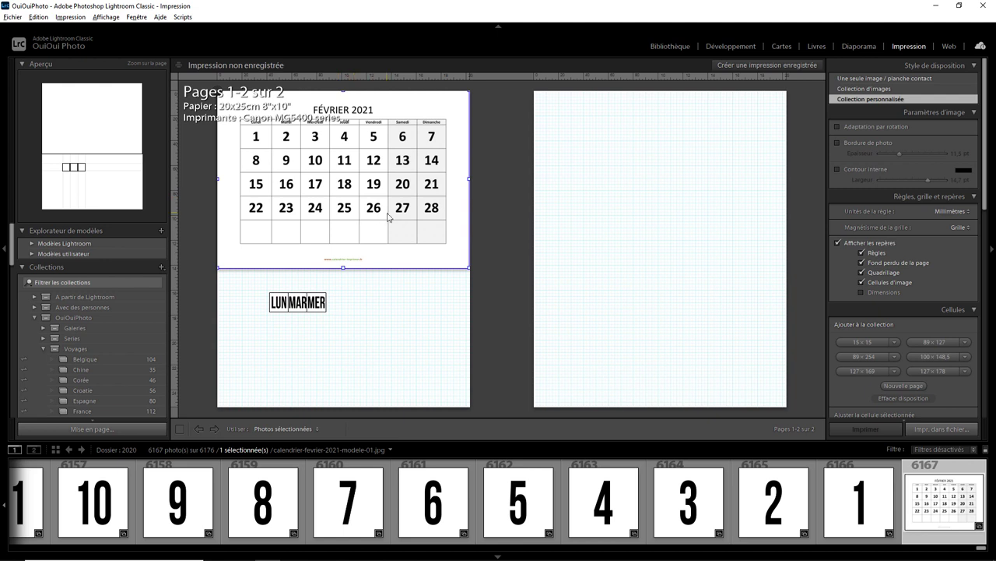
mouse_move(944, 498)
drag(983, 548, 854, 555)
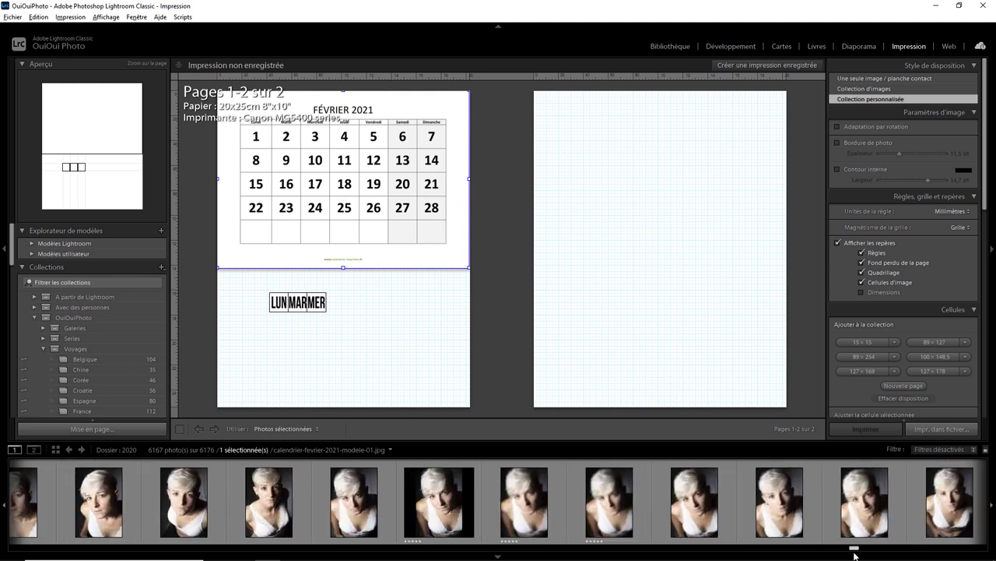
Step: Place the blonde woman's portrait as a new cell below the LUN MAR MER labels
drag(439, 502, 385, 354)
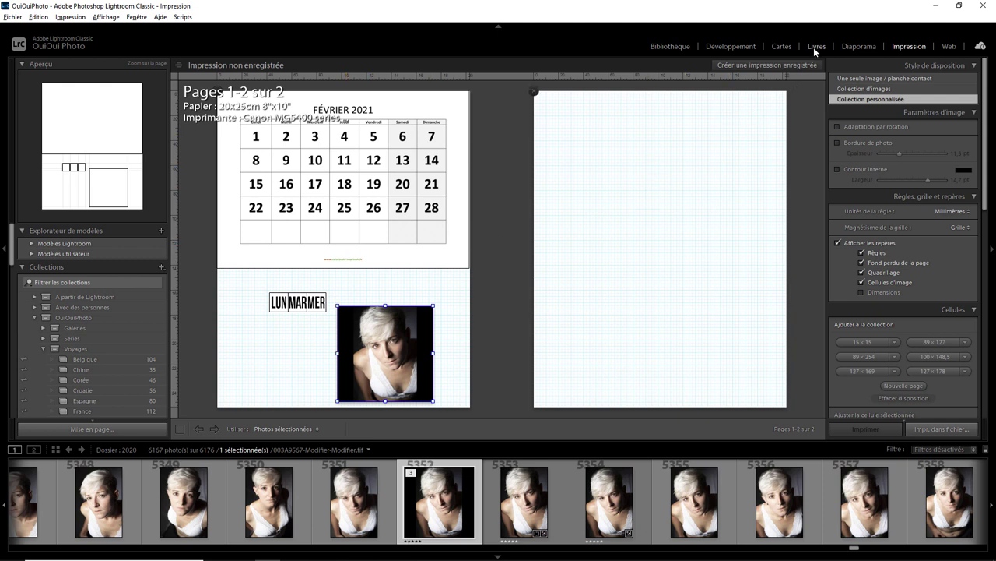
Step: Start a book and resize it from Petit carré to Portrait standard, 8 x 10 in
click(815, 47)
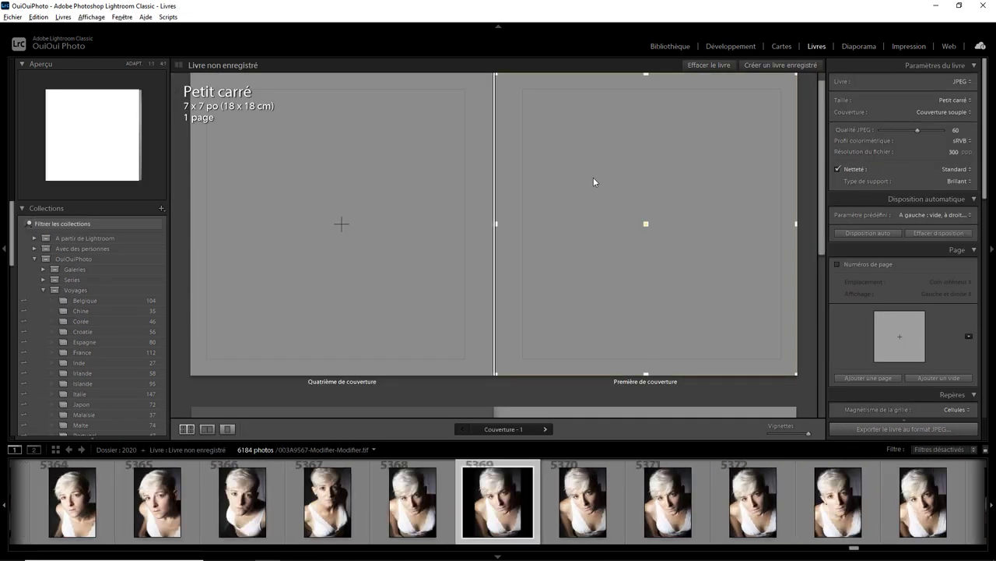
click(959, 101)
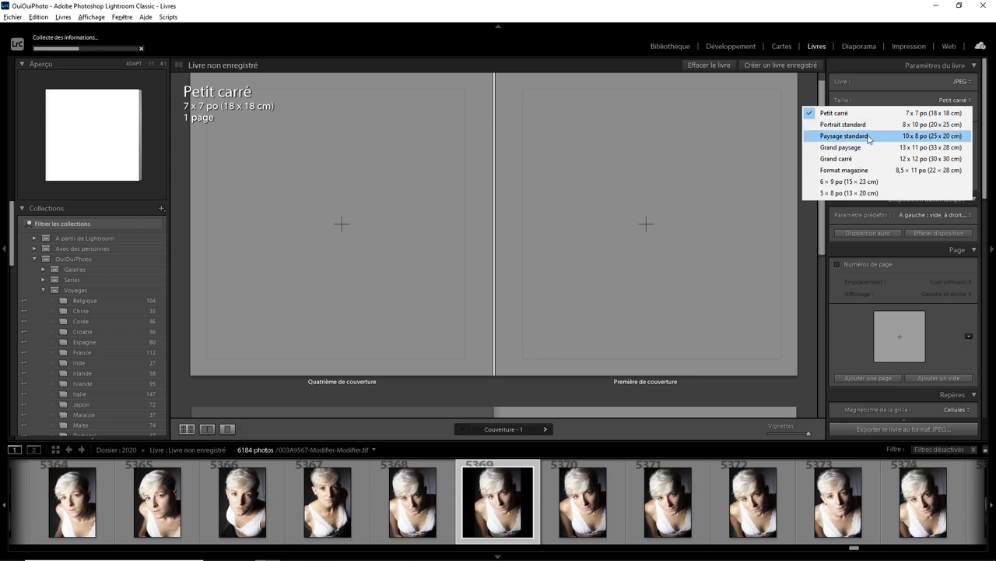
click(846, 125)
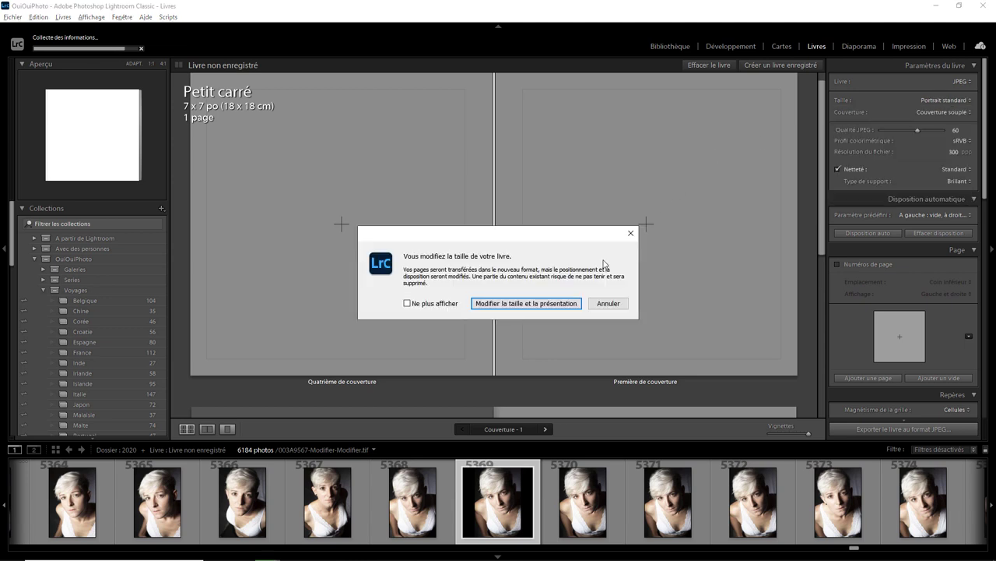
click(537, 305)
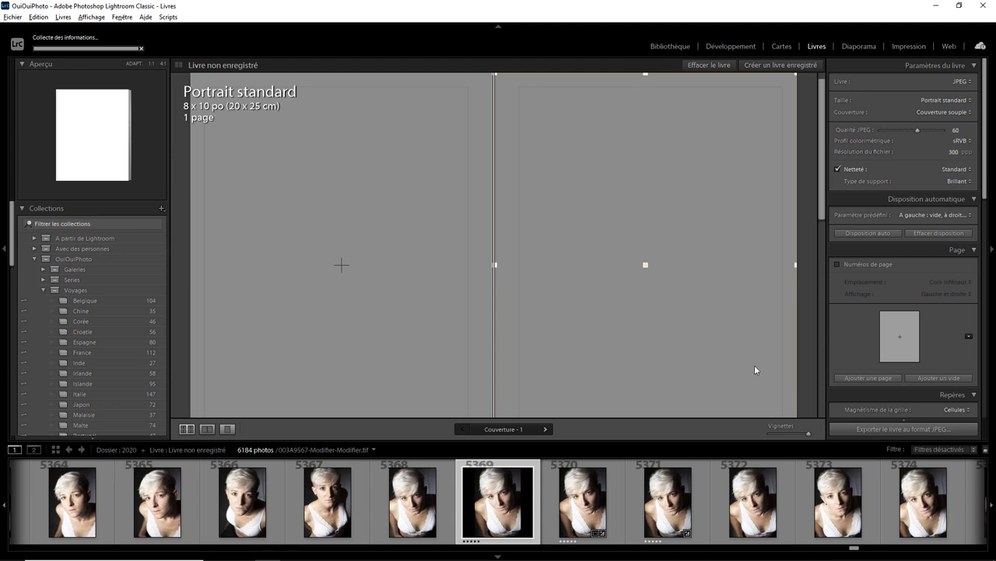
Step: Enlarge the cover spread for viewing and select its back cover side
scroll(522, 311, down, 2)
scroll(548, 285, down, 2)
double_click(548, 285)
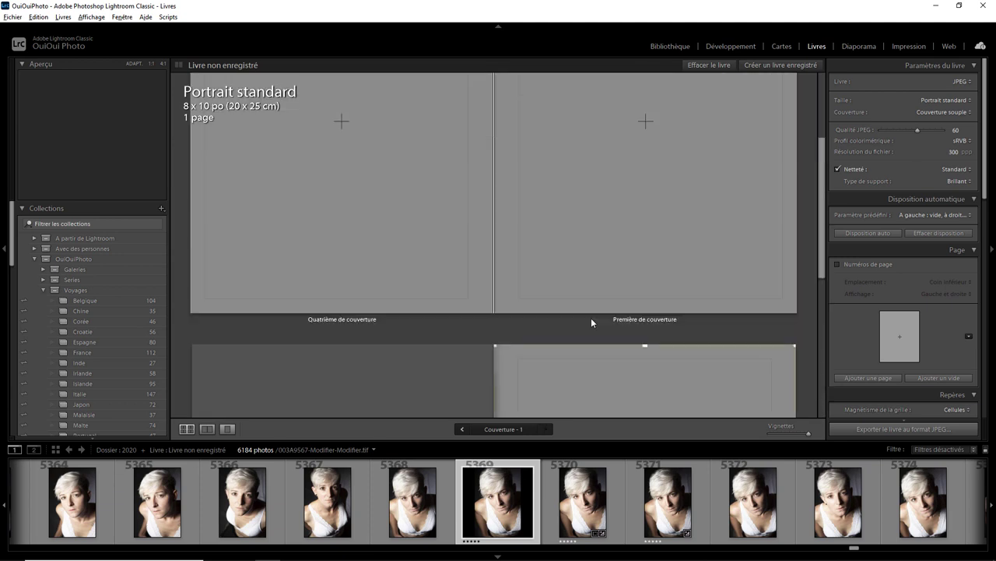
double_click(590, 312)
click(425, 256)
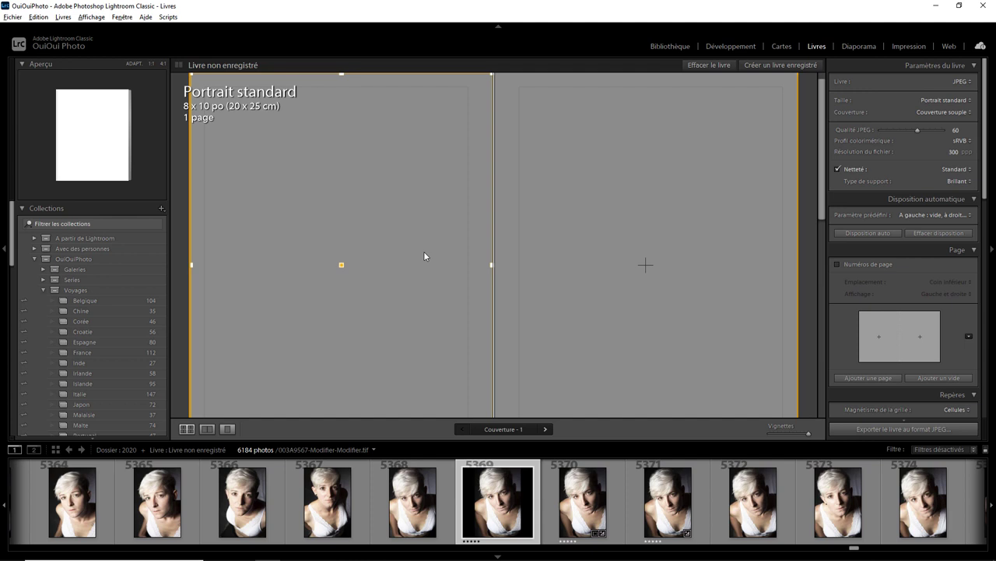
Step: Add a page, fill it with the portrait, and shrink the photo cell to the lower left
click(857, 379)
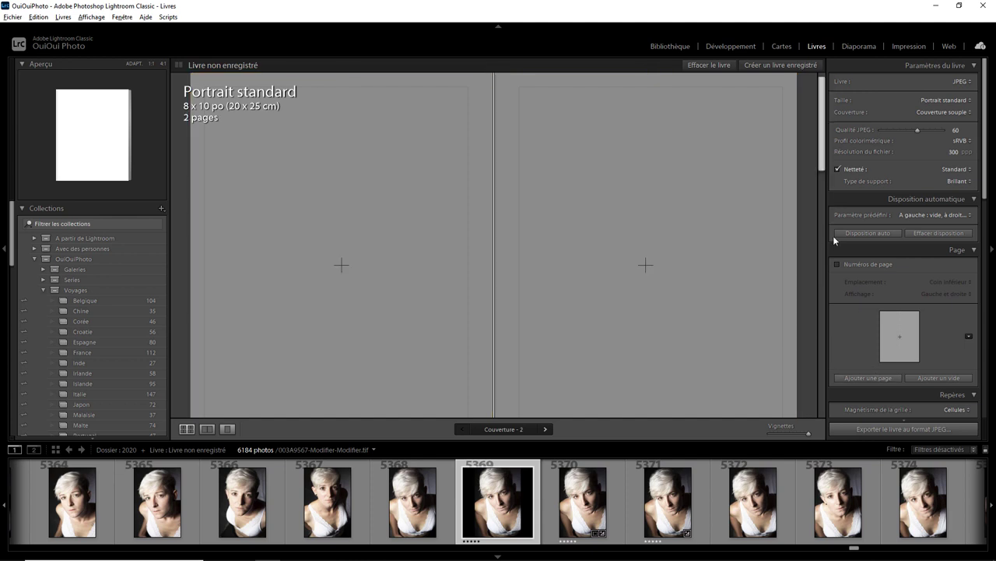
mouse_move(824, 162)
mouse_down()
mouse_move(827, 402)
mouse_move(824, 281)
mouse_up()
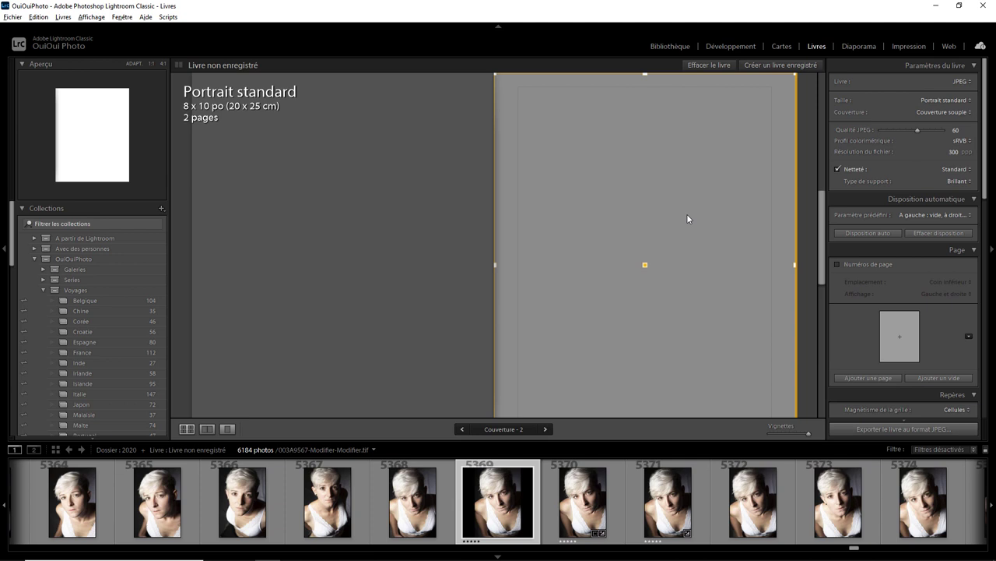
drag(510, 500, 596, 323)
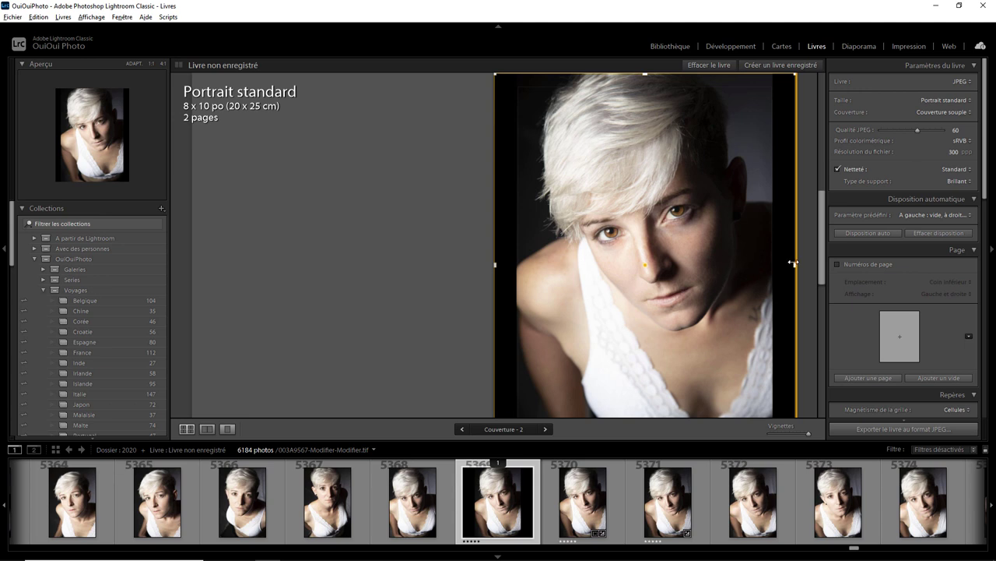
drag(793, 263, 666, 265)
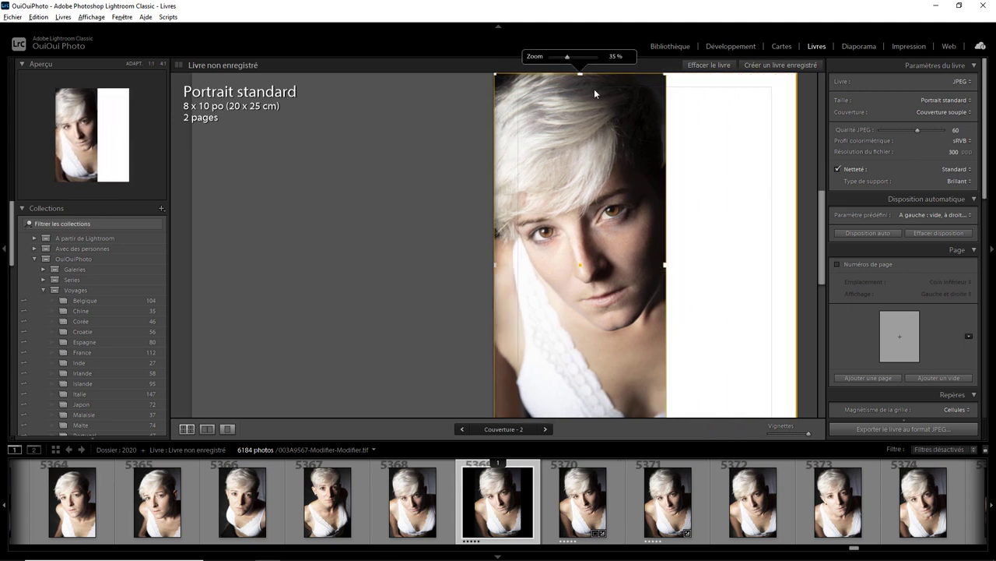
drag(580, 73, 580, 280)
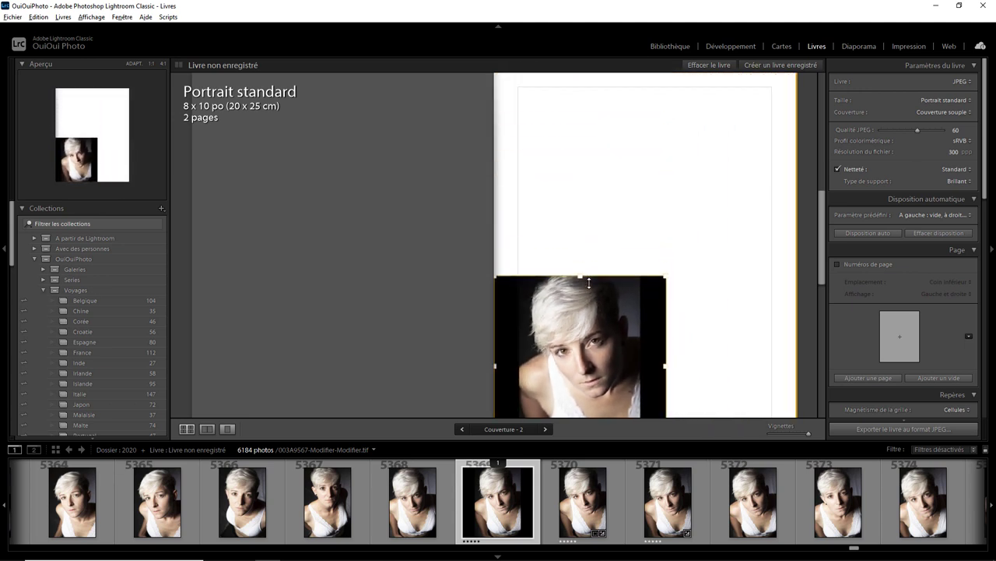
Step: Add a photo-description text cell reading 'Lun Mar Mer Jeu Ven Sam Dim' and select its text
right_click(620, 138)
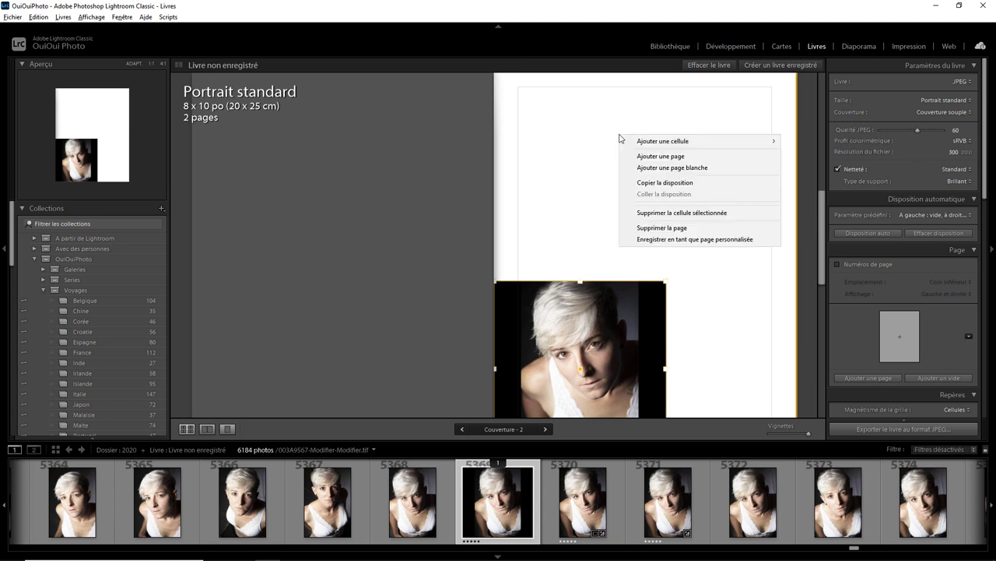
mouse_move(663, 141)
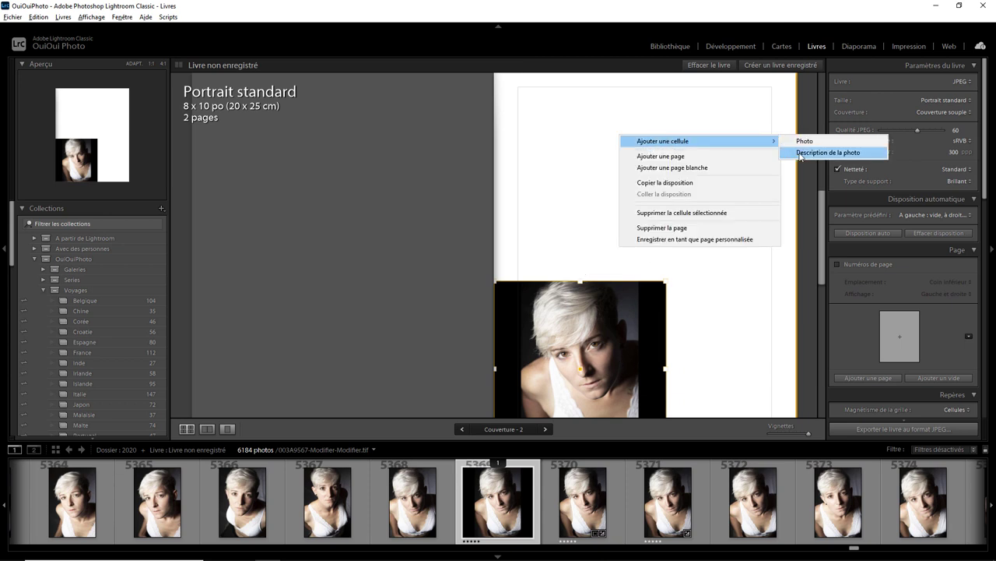
click(800, 153)
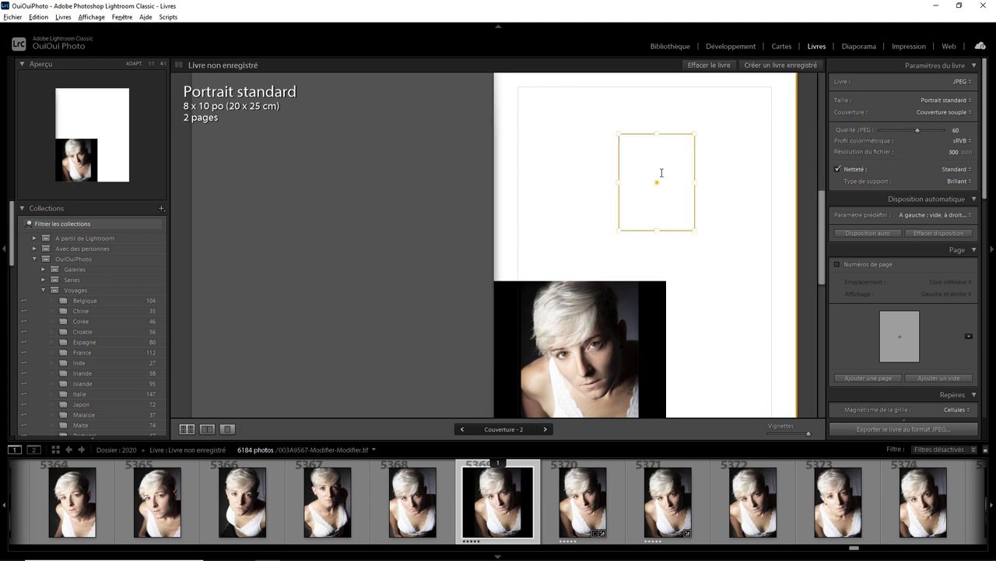
text(Lun Mar Mer Jeu Ven)
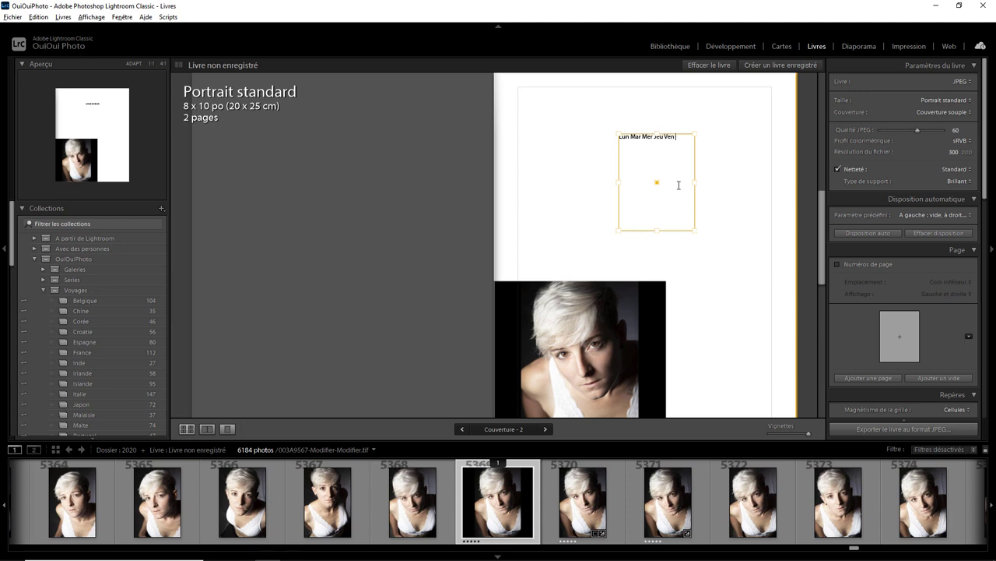
text(Sam Dim)
drag(695, 182, 726, 184)
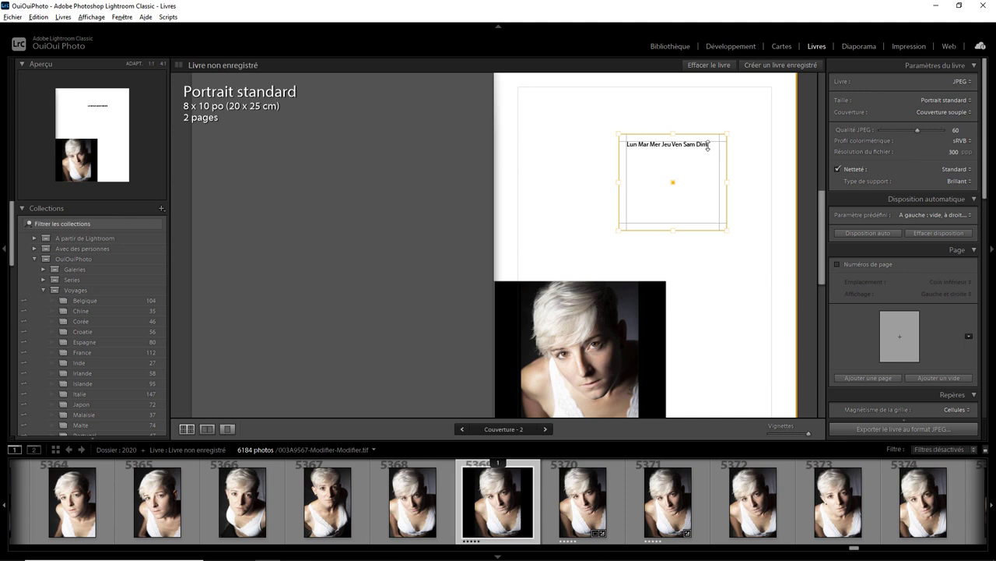
drag(708, 144, 656, 164)
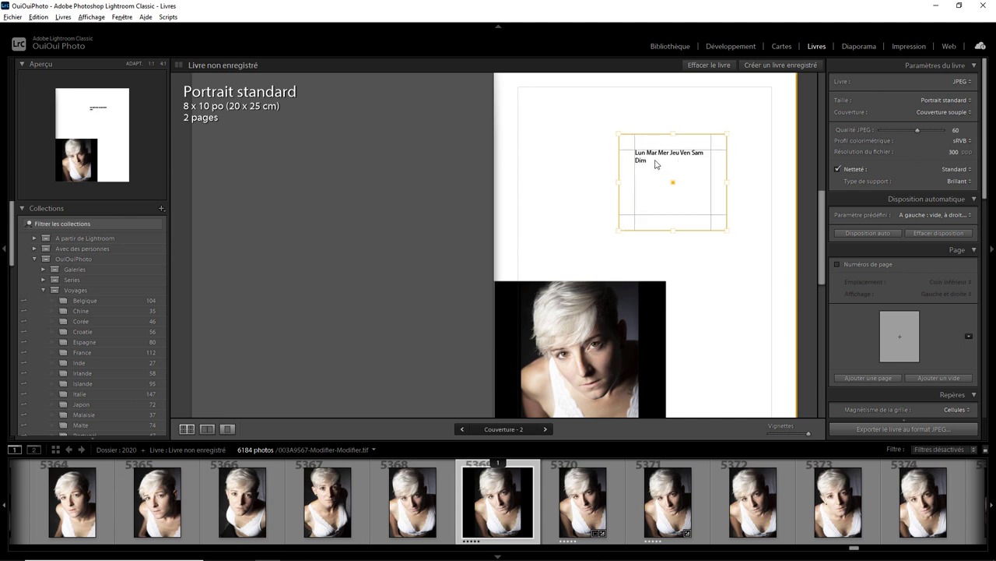
double_click(655, 161)
drag(655, 161, 635, 152)
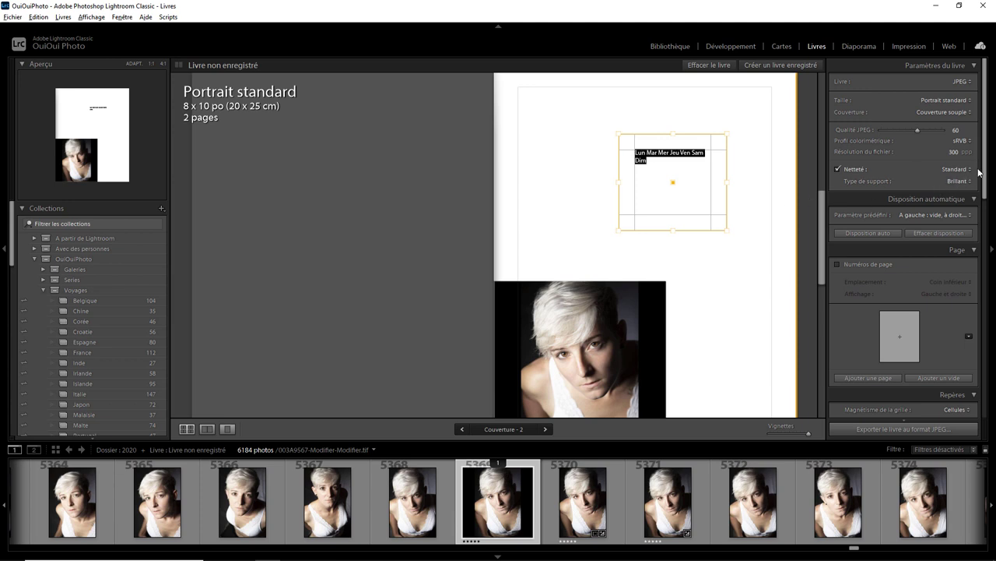
Step: Set the weekday text to 34 pt with 5 pt padding, widen it and move it to the page top
drag(986, 177, 979, 320)
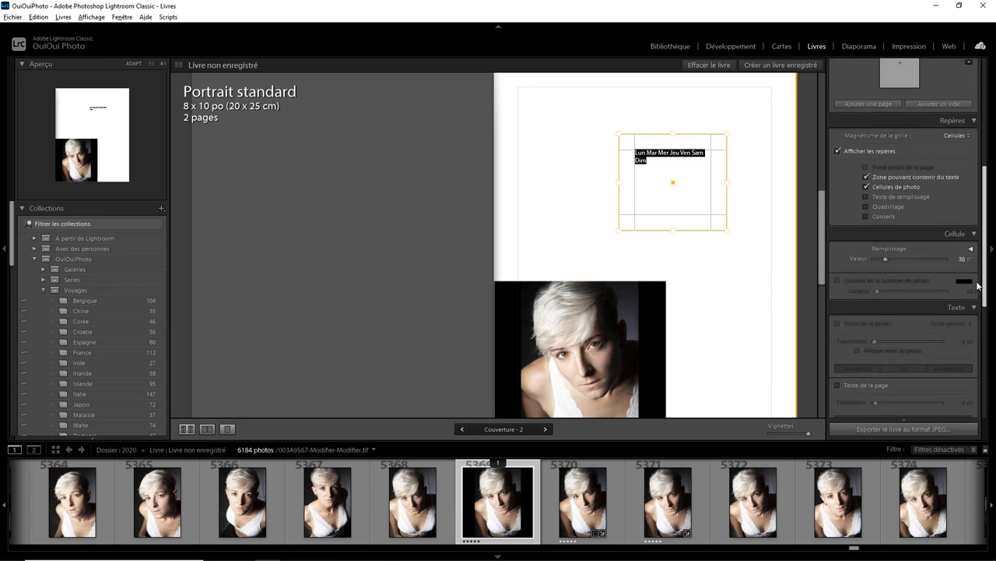
scroll(979, 320, down, 2)
scroll(979, 320, down, 2)
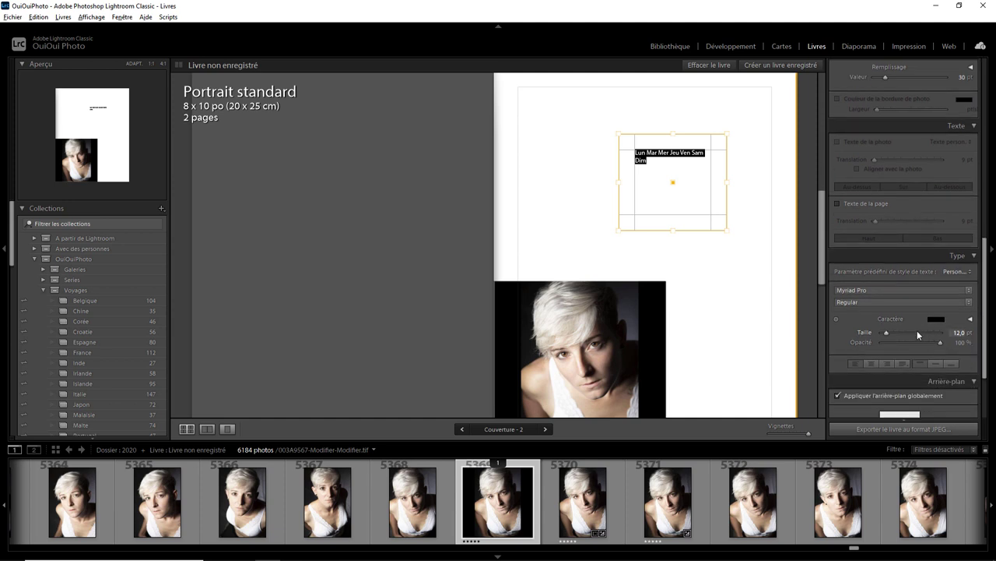
drag(886, 336, 898, 336)
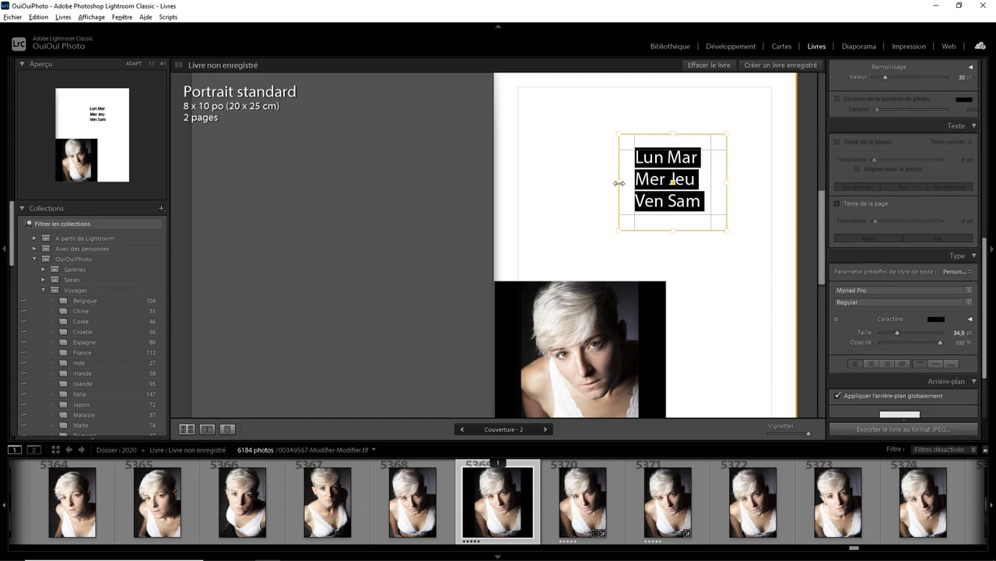
drag(619, 182, 531, 185)
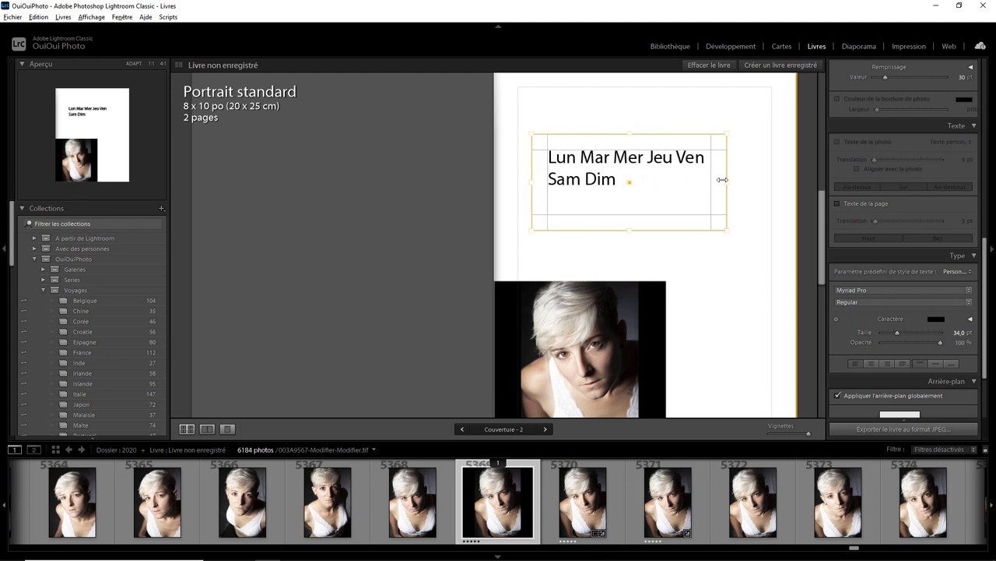
drag(727, 182, 794, 179)
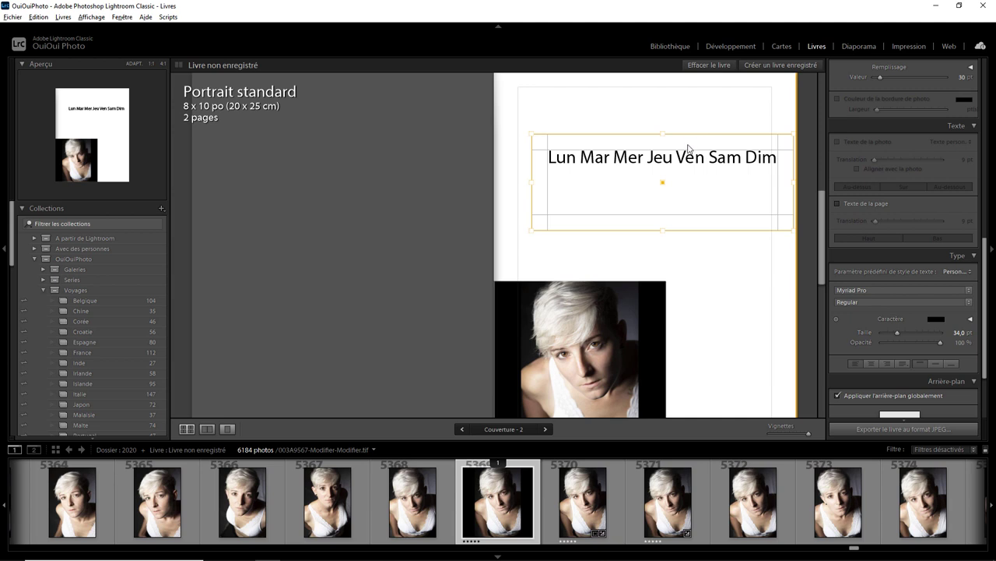
drag(690, 148, 674, 134)
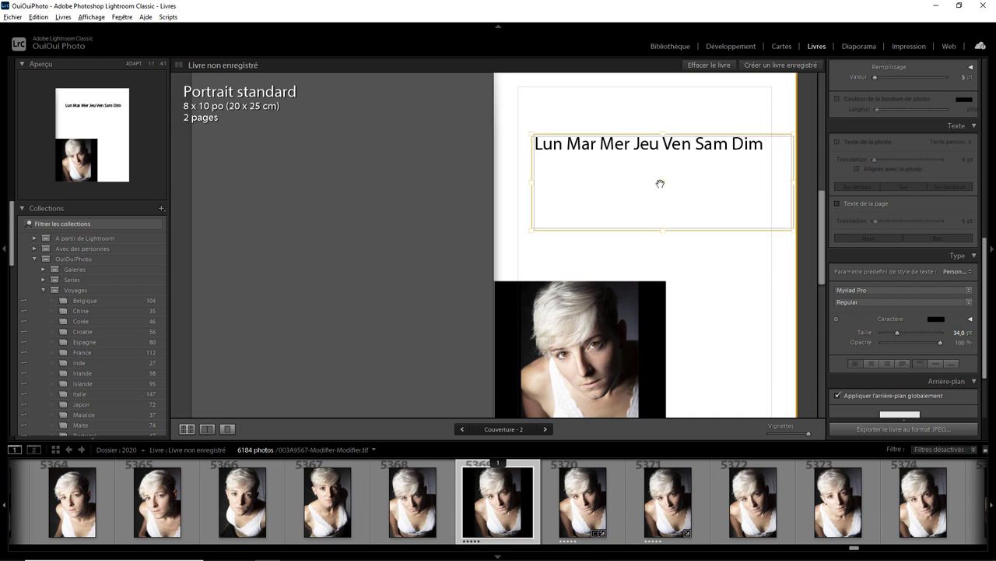
drag(659, 185, 643, 155)
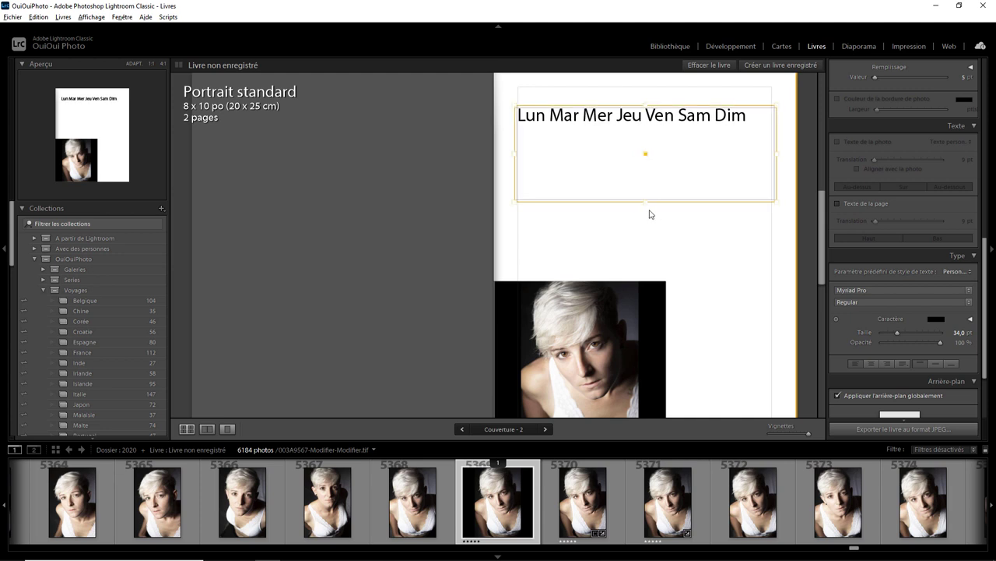
drag(643, 176, 644, 134)
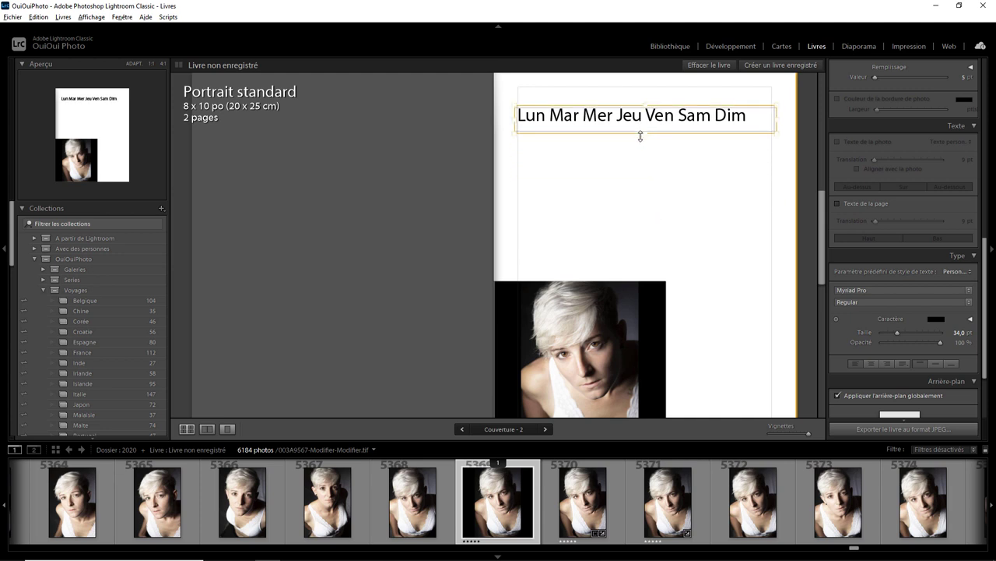
Step: Add a text block reading '1 2 3 4 5' below the weekdays at about 37 pt, widened to one line
right_click(626, 158)
mouse_move(670, 158)
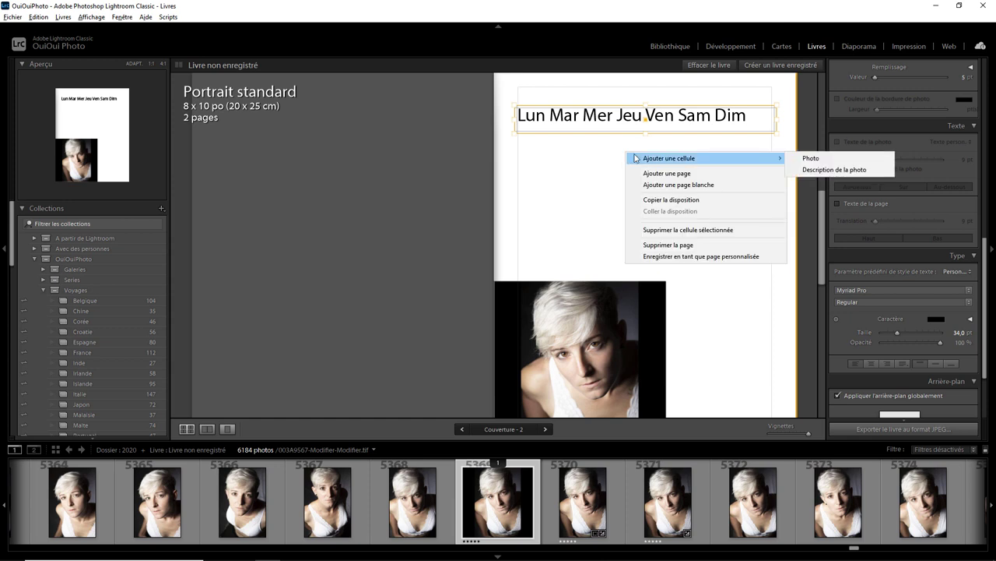
click(833, 169)
text(1 2 3)
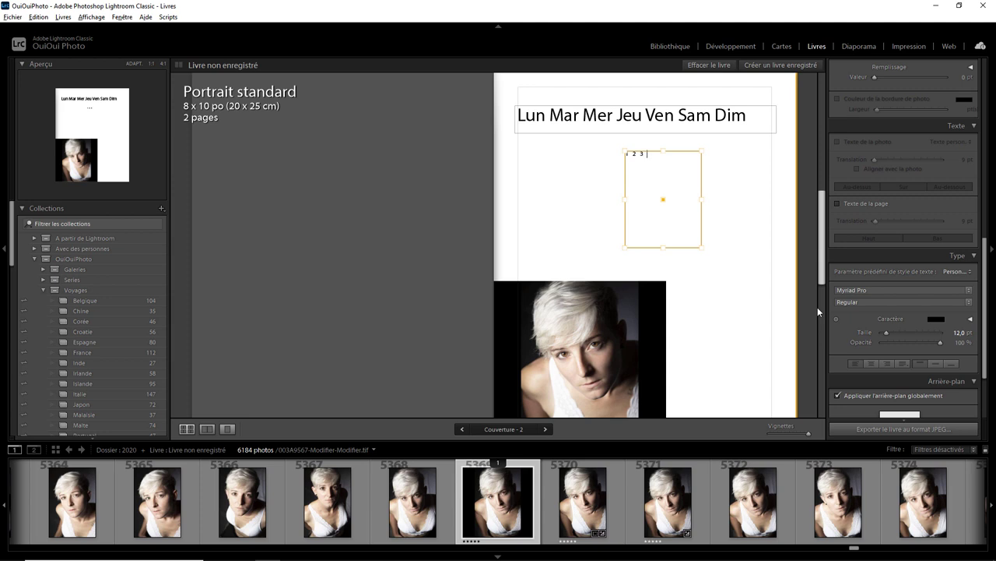
text(4 5)
click(645, 155)
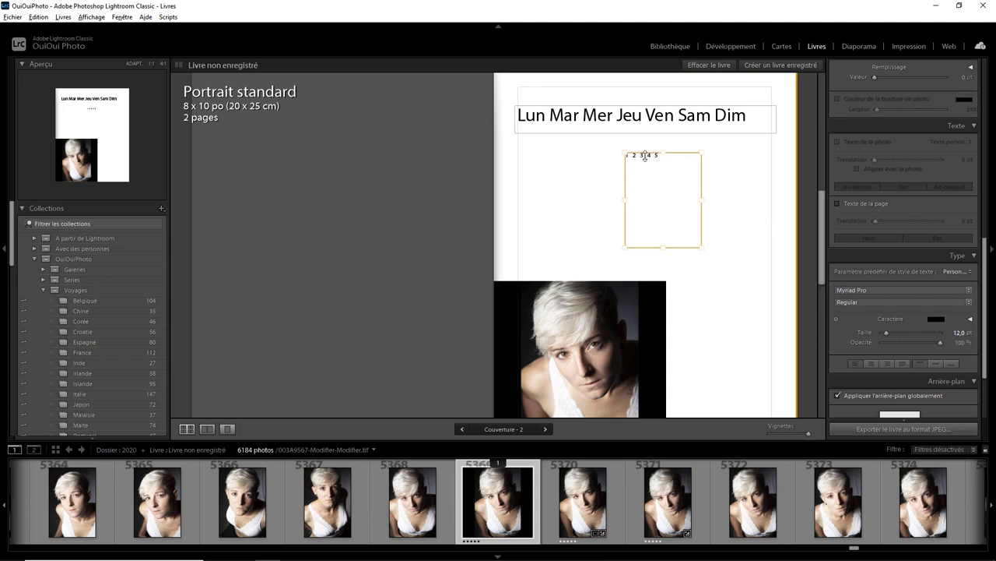
click(658, 156)
click(637, 158)
double_click(651, 157)
key(Right)
key(shift+Right)
key(shift+Right)
key(shift+Right)
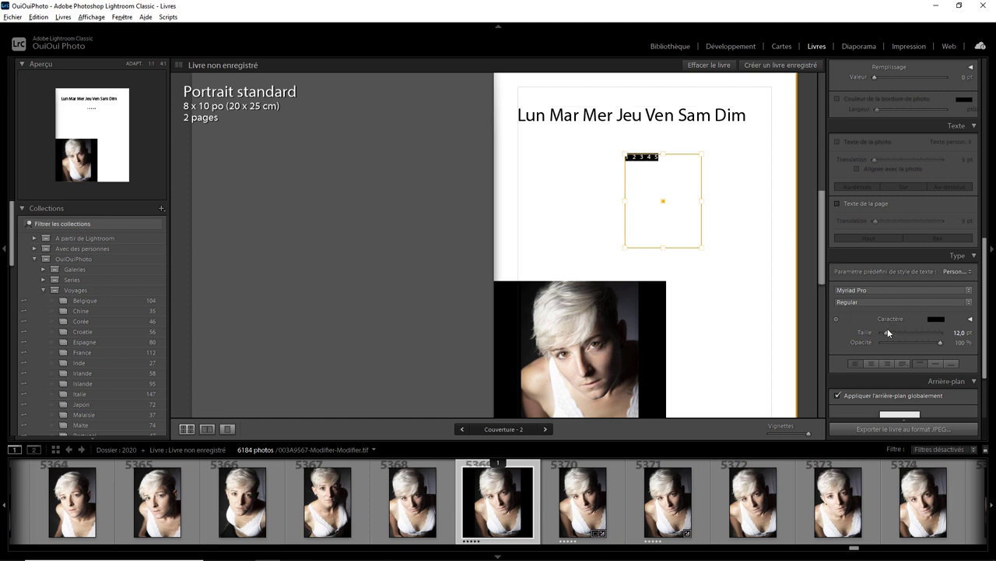
drag(898, 334, 900, 334)
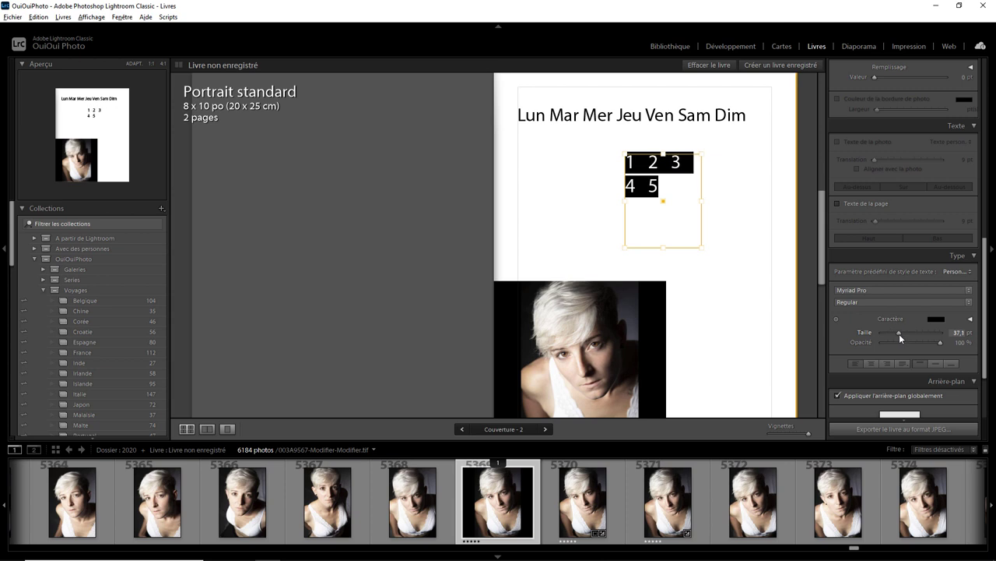
mouse_move(705, 200)
mouse_down()
mouse_move(730, 201)
mouse_move(595, 188)
mouse_up()
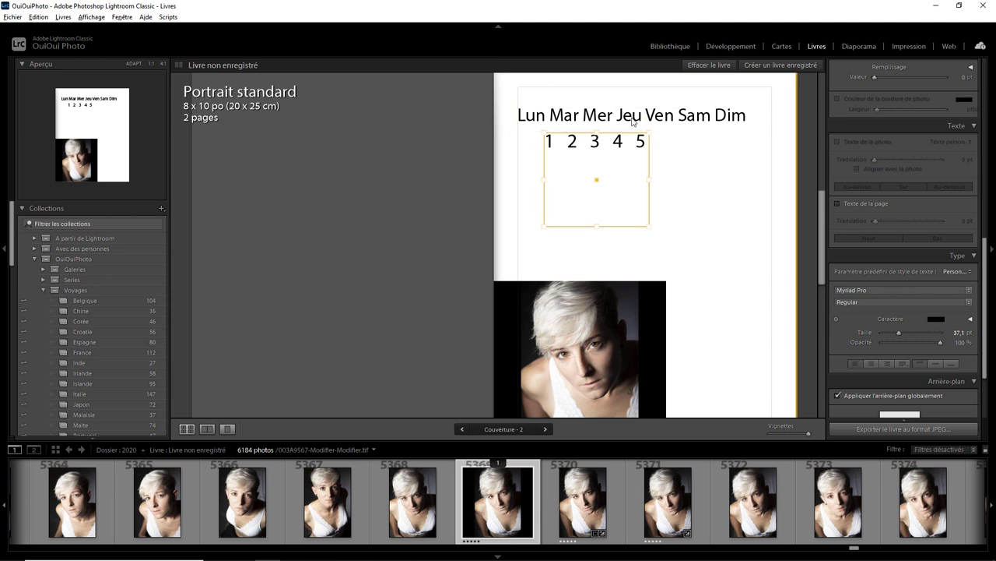
Step: Move the weekday header, dates line and portrait photo to the right on the cover page
click(633, 121)
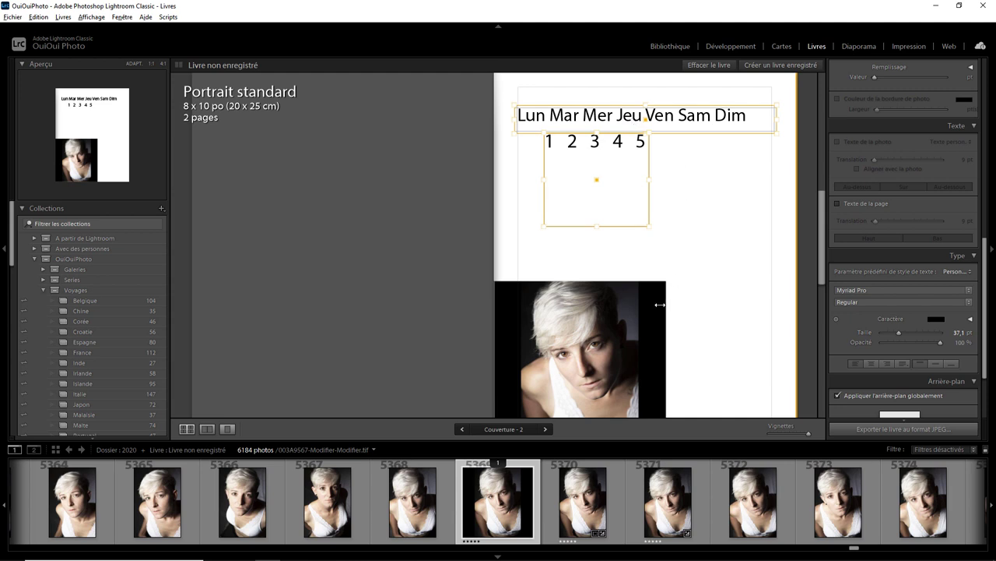
click(614, 352)
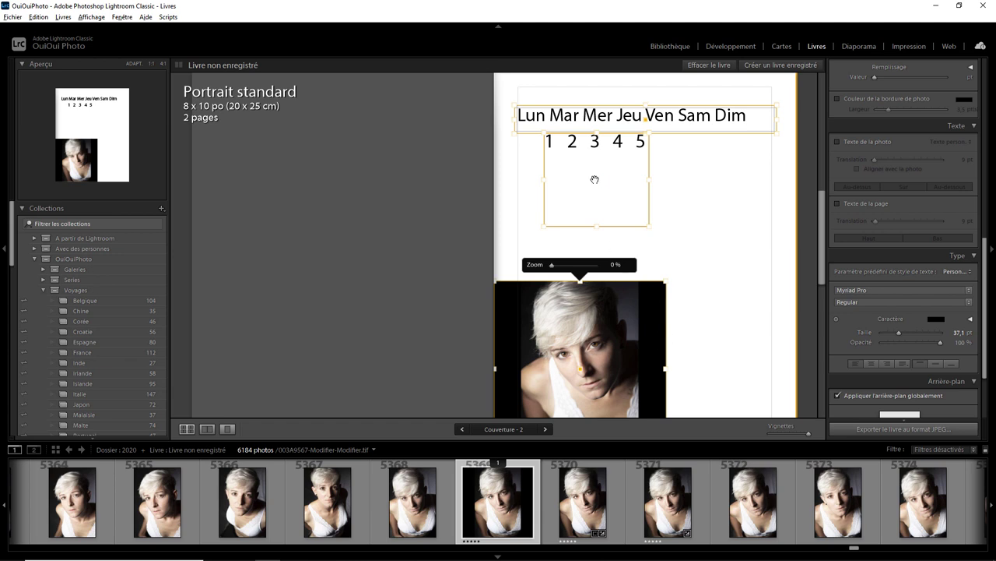
mouse_move(595, 180)
mouse_down()
mouse_move(648, 228)
mouse_move(596, 207)
mouse_move(612, 156)
mouse_move(643, 196)
mouse_move(603, 186)
mouse_move(629, 163)
mouse_move(632, 194)
mouse_move(600, 182)
mouse_move(640, 176)
mouse_up()
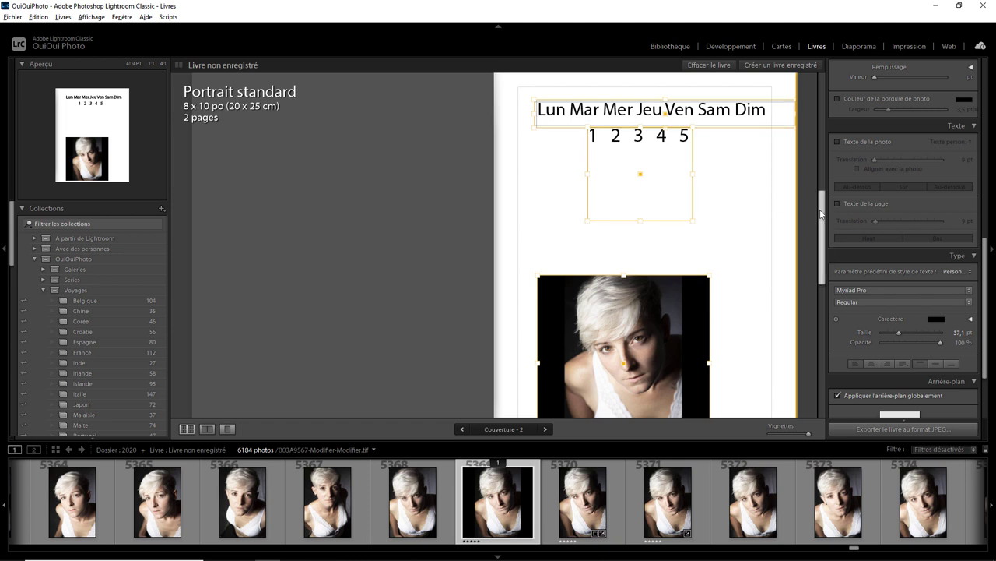
drag(821, 214, 820, 84)
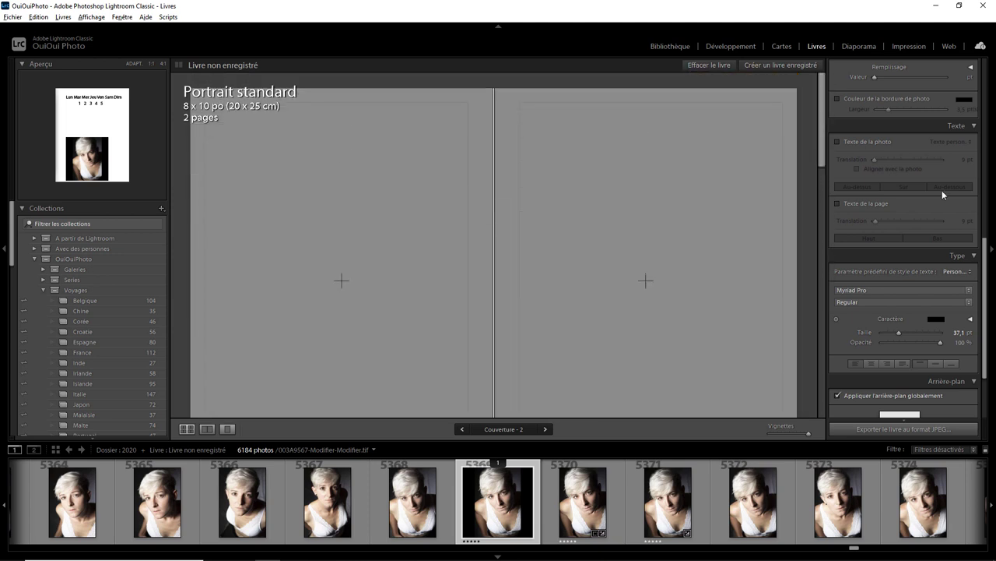
Step: Review the book size and JPEG output format options in Book Settings
drag(985, 248, 986, 69)
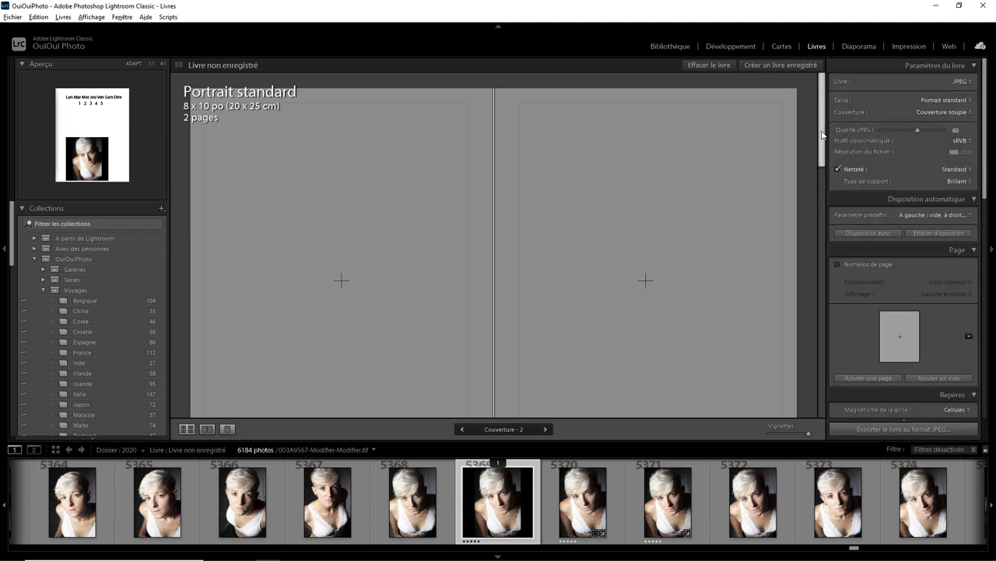
drag(824, 130, 846, 207)
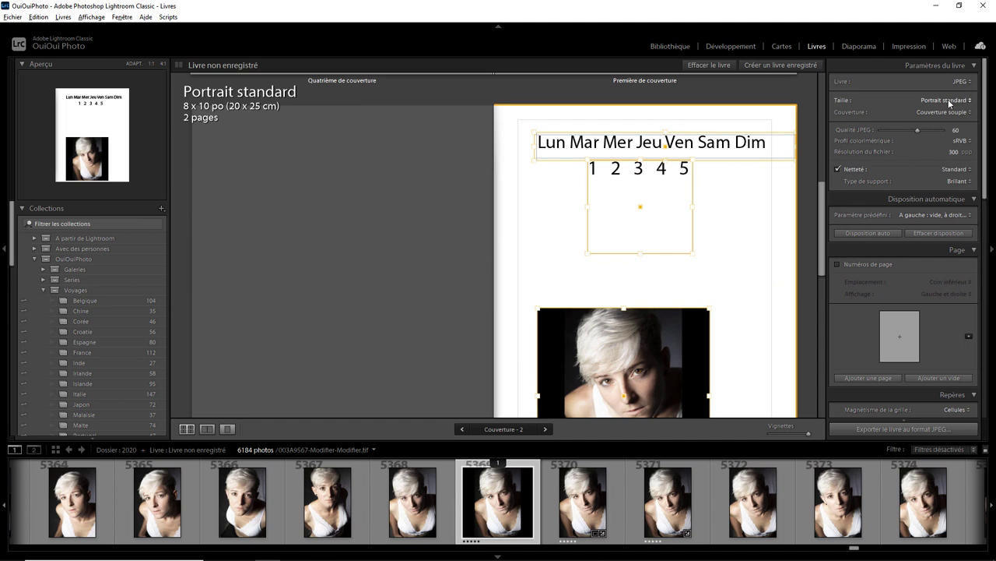
click(946, 100)
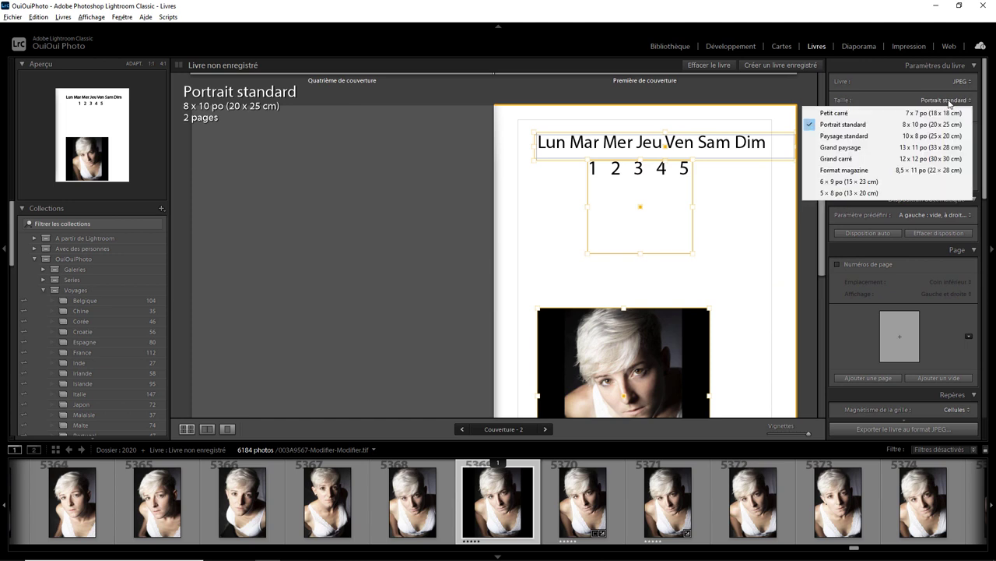
click(957, 84)
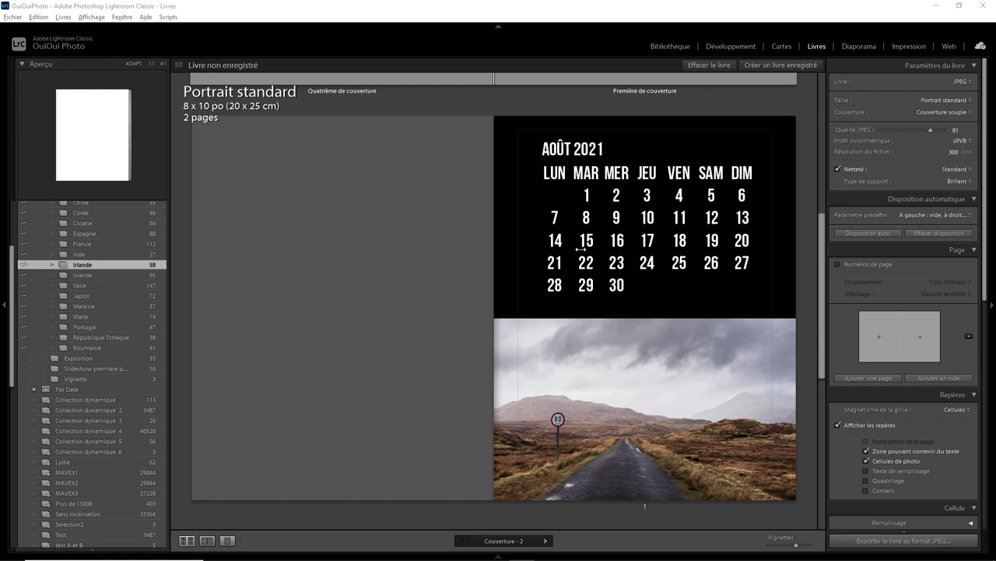
Step: Set the cover to Aucune couverture, then check page 2's layout options without changing them
click(937, 114)
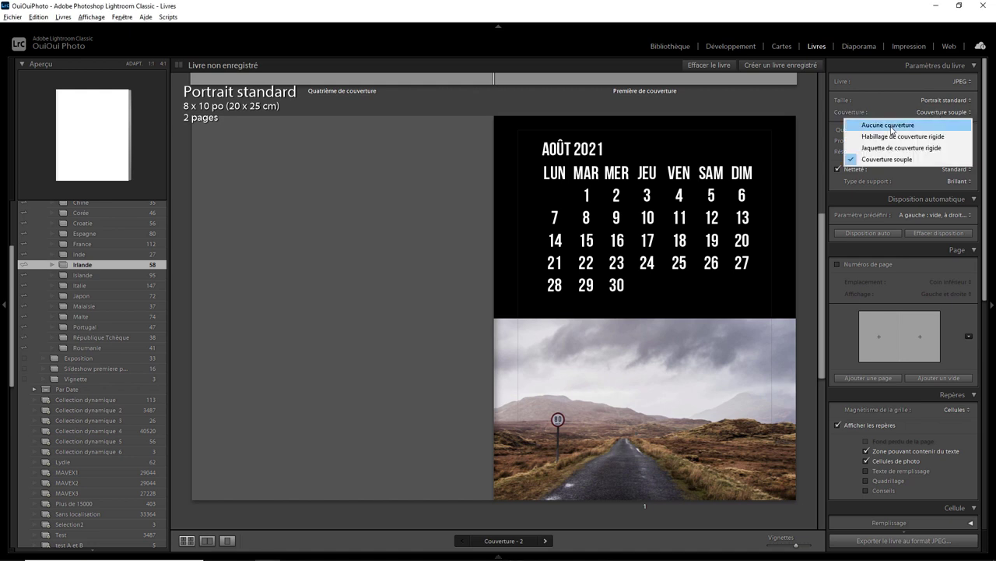
click(889, 125)
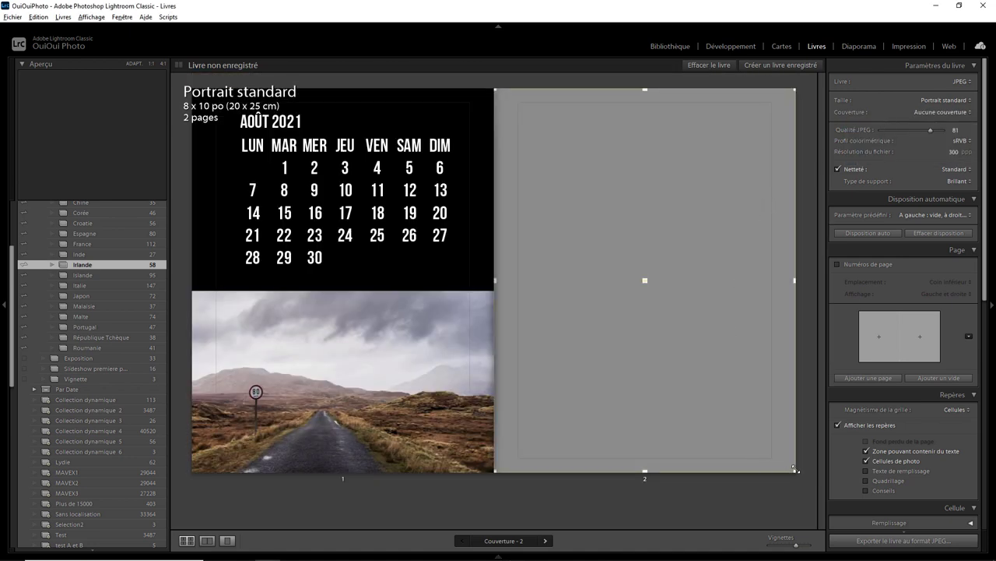
click(728, 469)
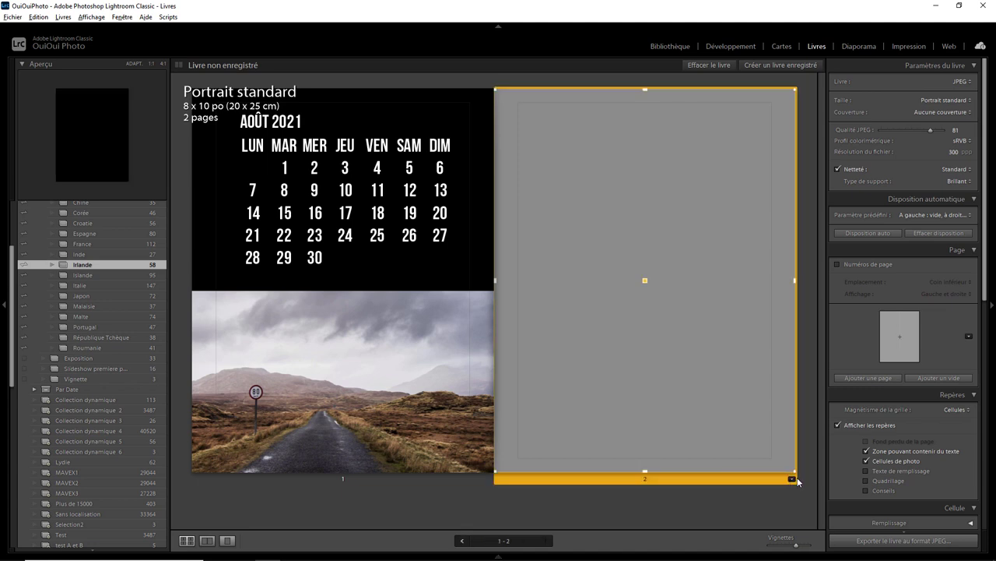
click(791, 480)
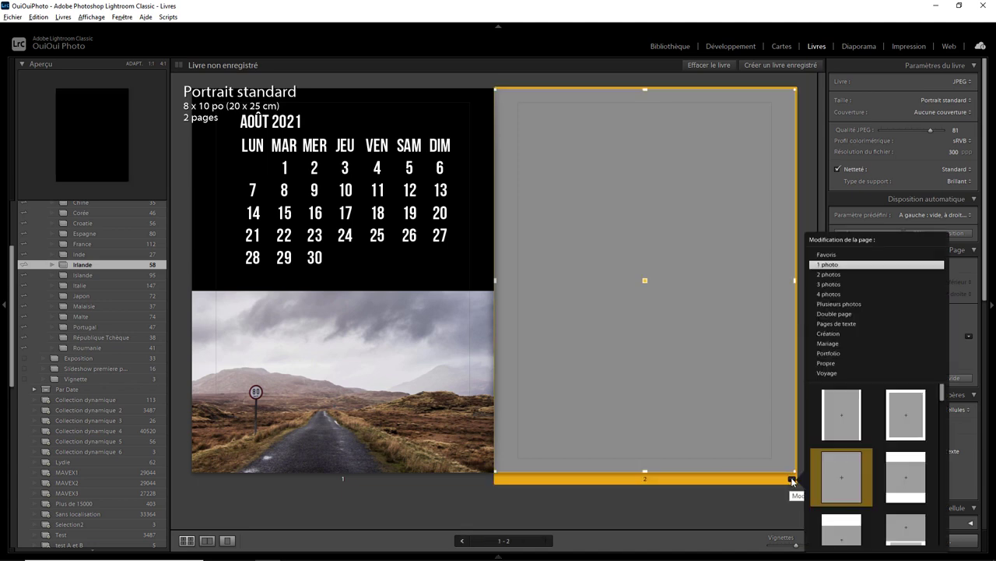
click(792, 480)
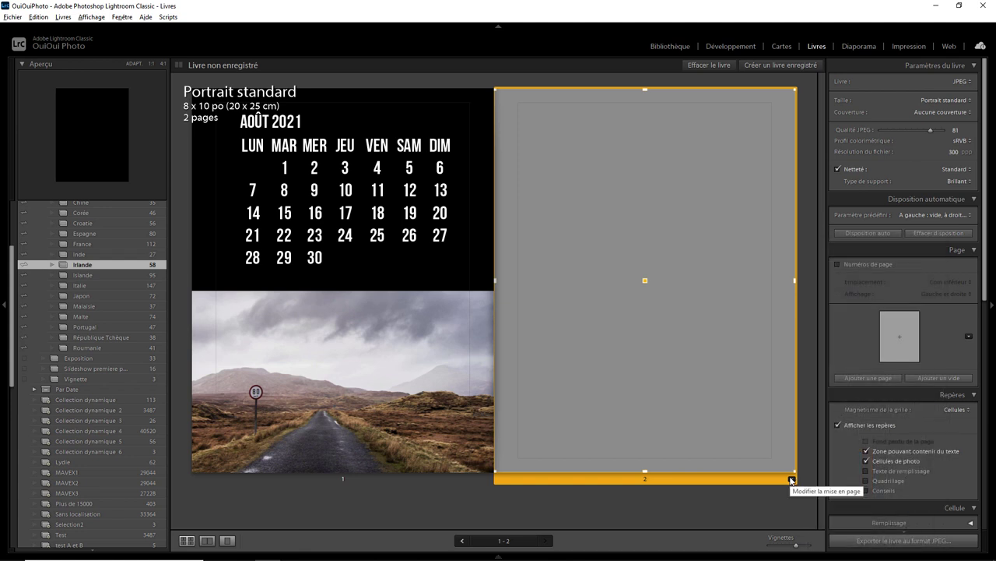
click(752, 499)
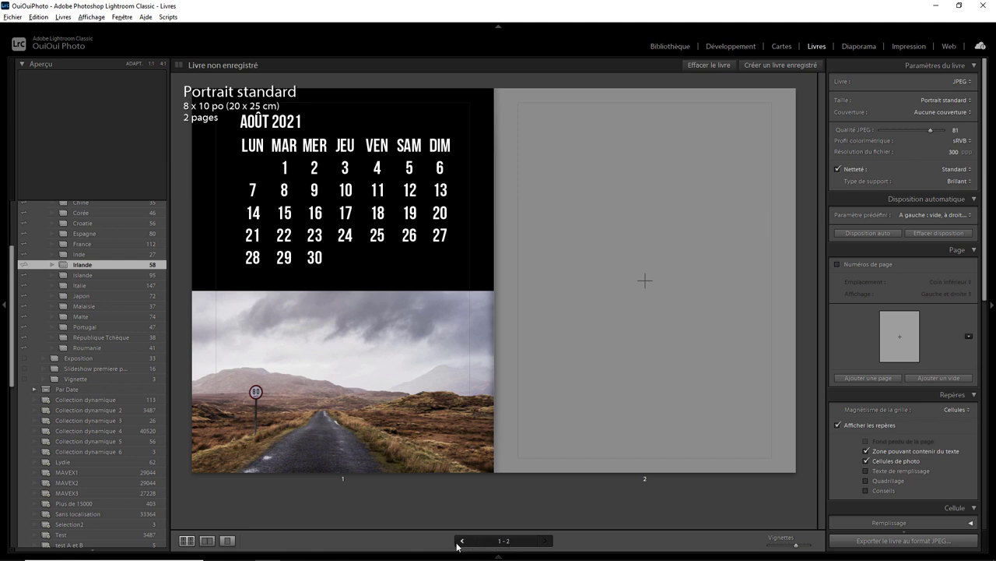
Step: Switch to single-page view and flip between the calendar page and blank page 2, ending on page 1
click(227, 540)
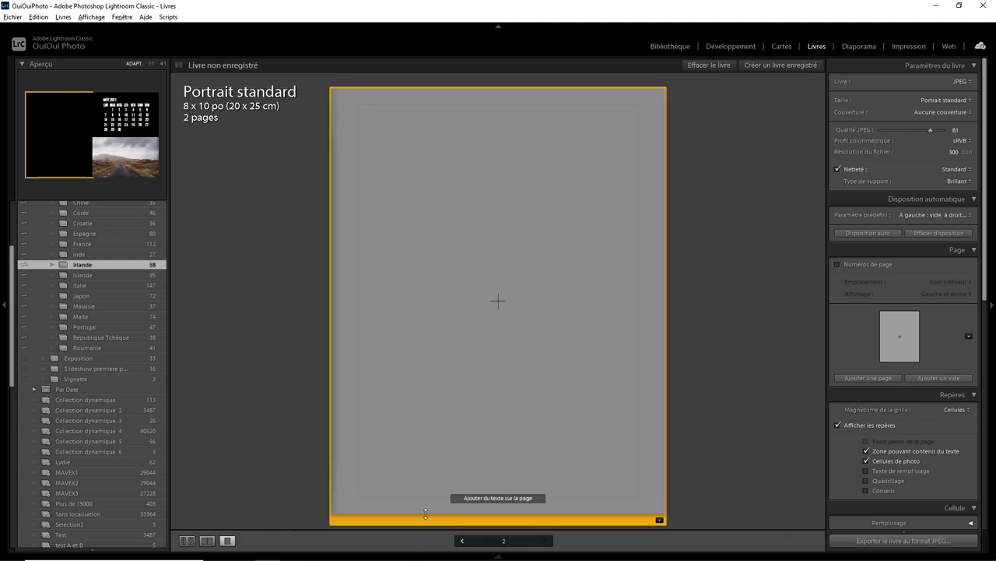
click(463, 540)
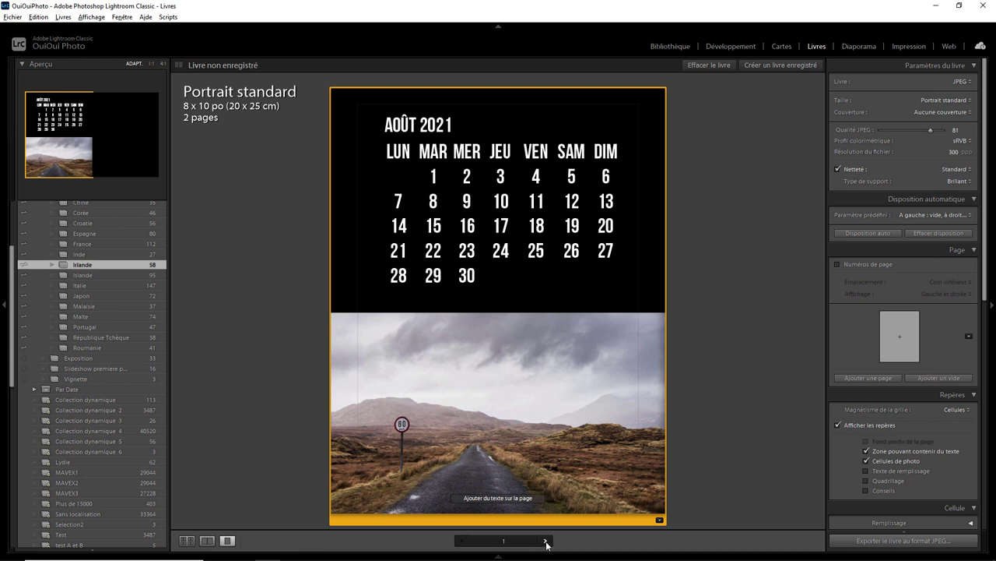
click(546, 541)
click(463, 540)
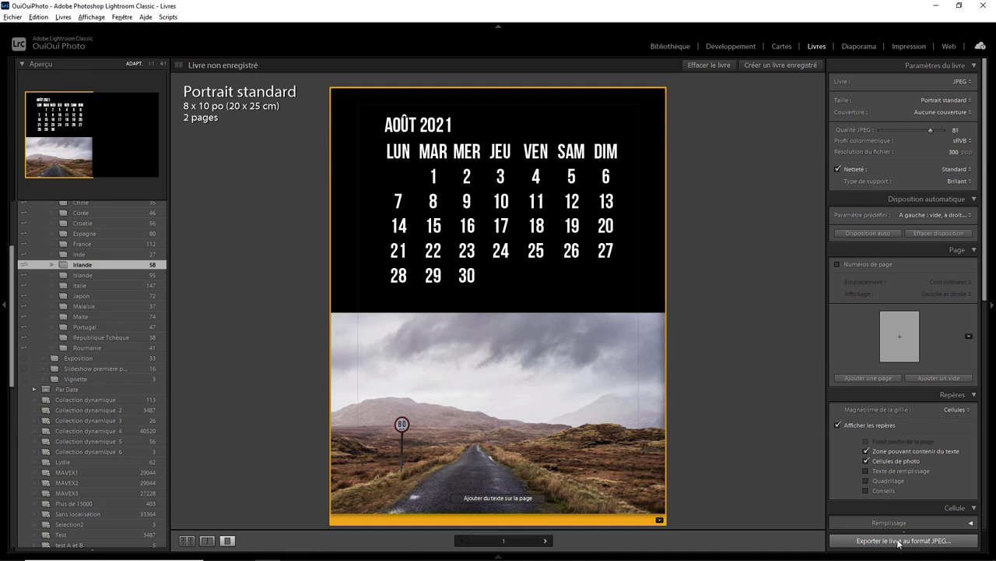
Step: Export the book as JPEG named 'test' into the Livre folder
click(900, 540)
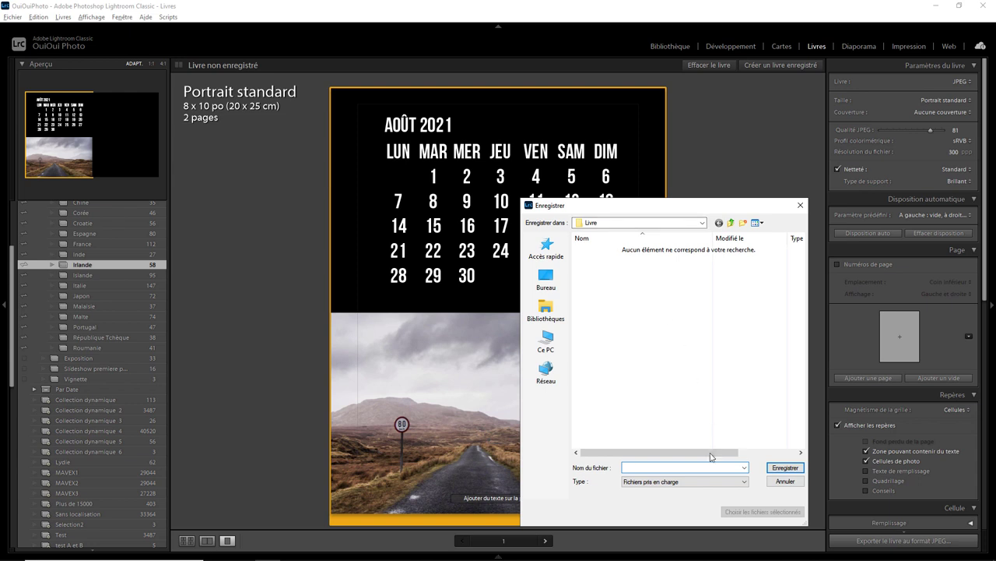
text(te)
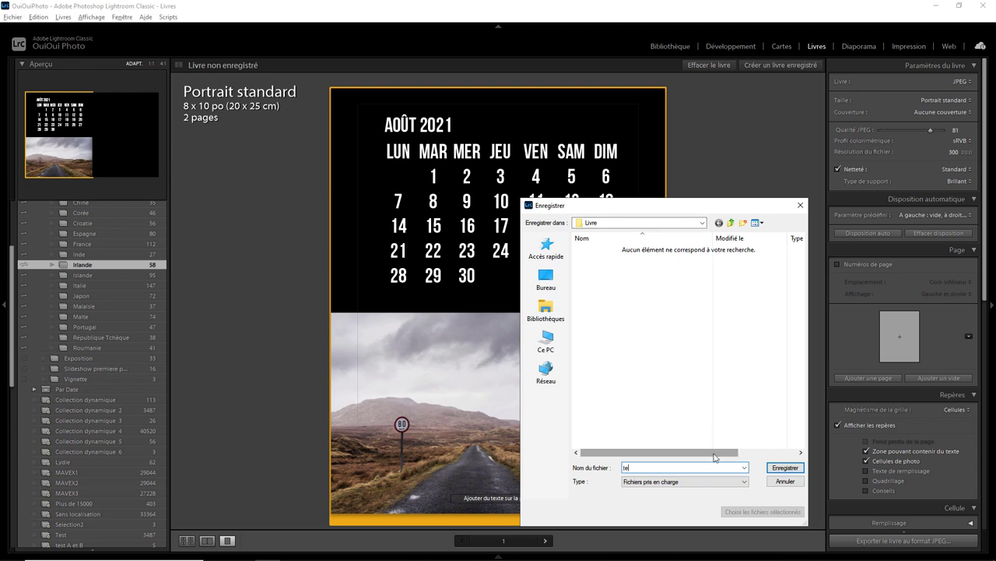
text(st)
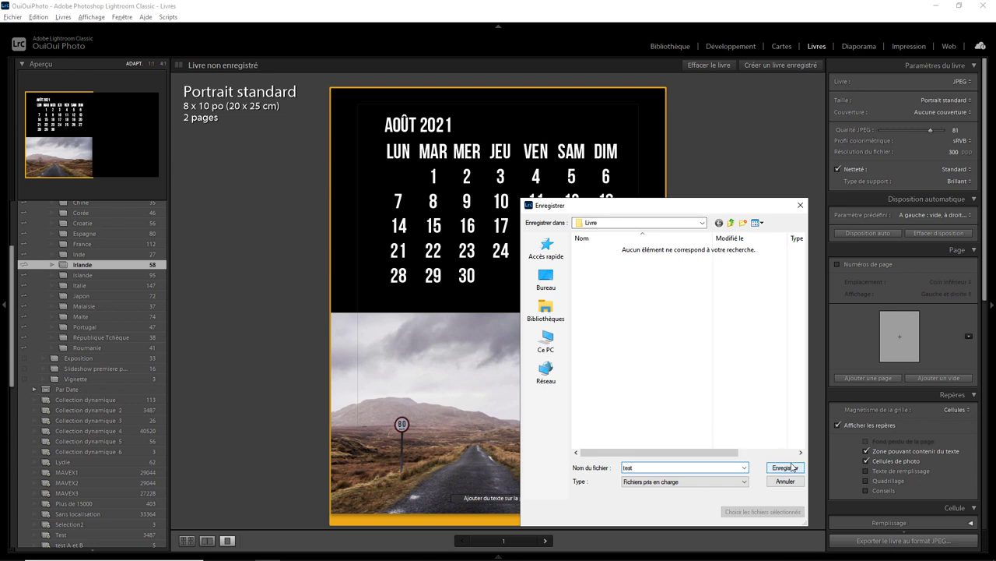
click(787, 467)
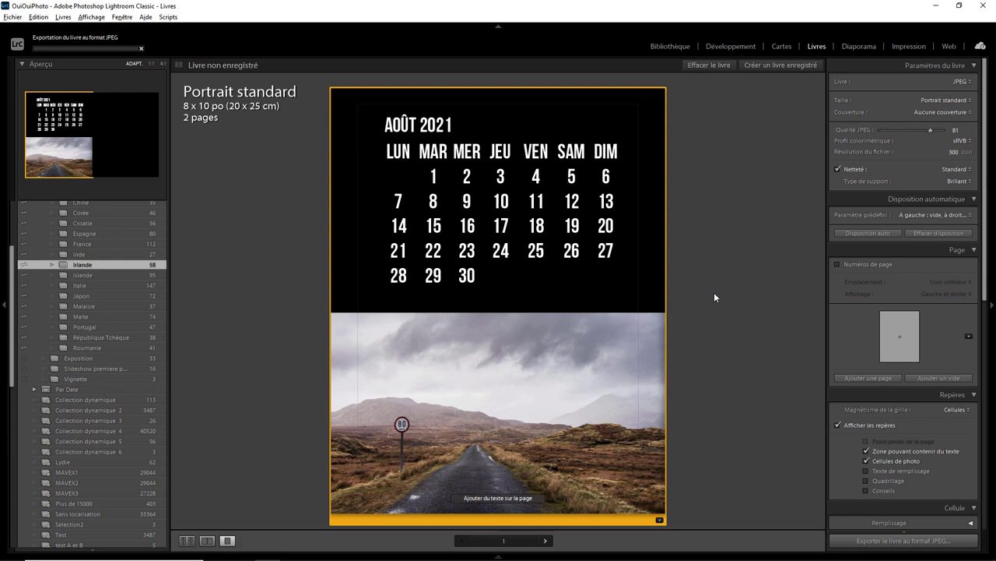